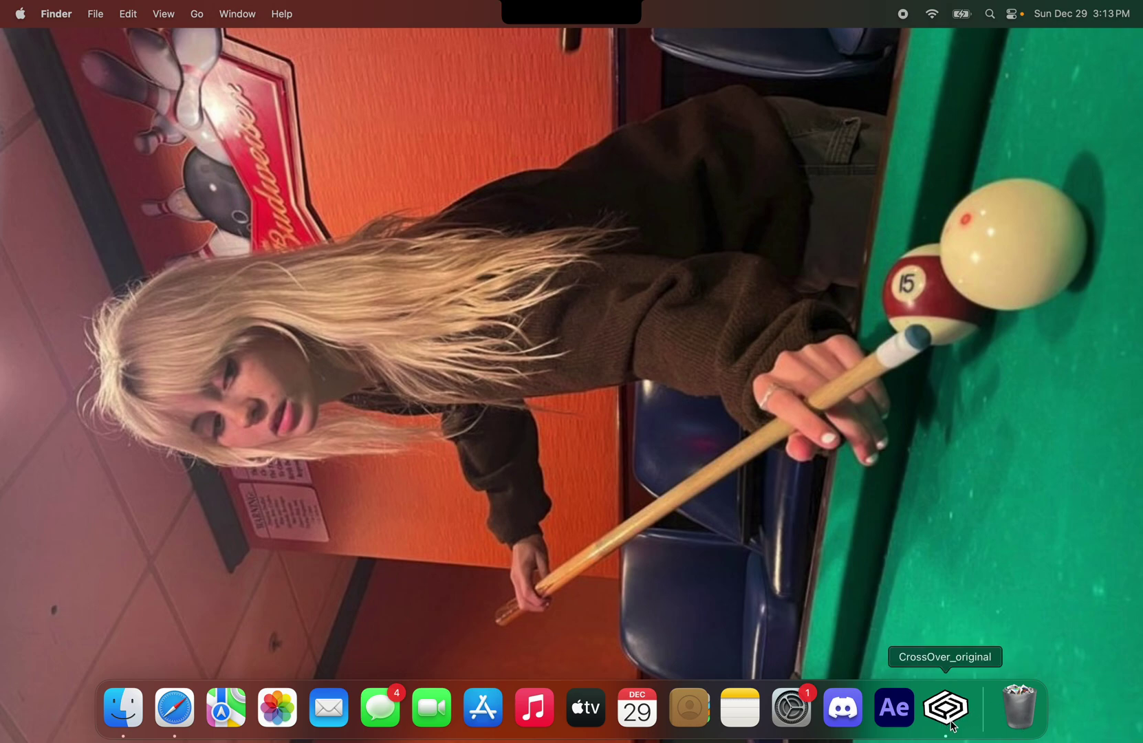
# Launch CrossOver and open the Steam bottle's page, scrolling down to its control panels
pyautogui.click(945, 726)
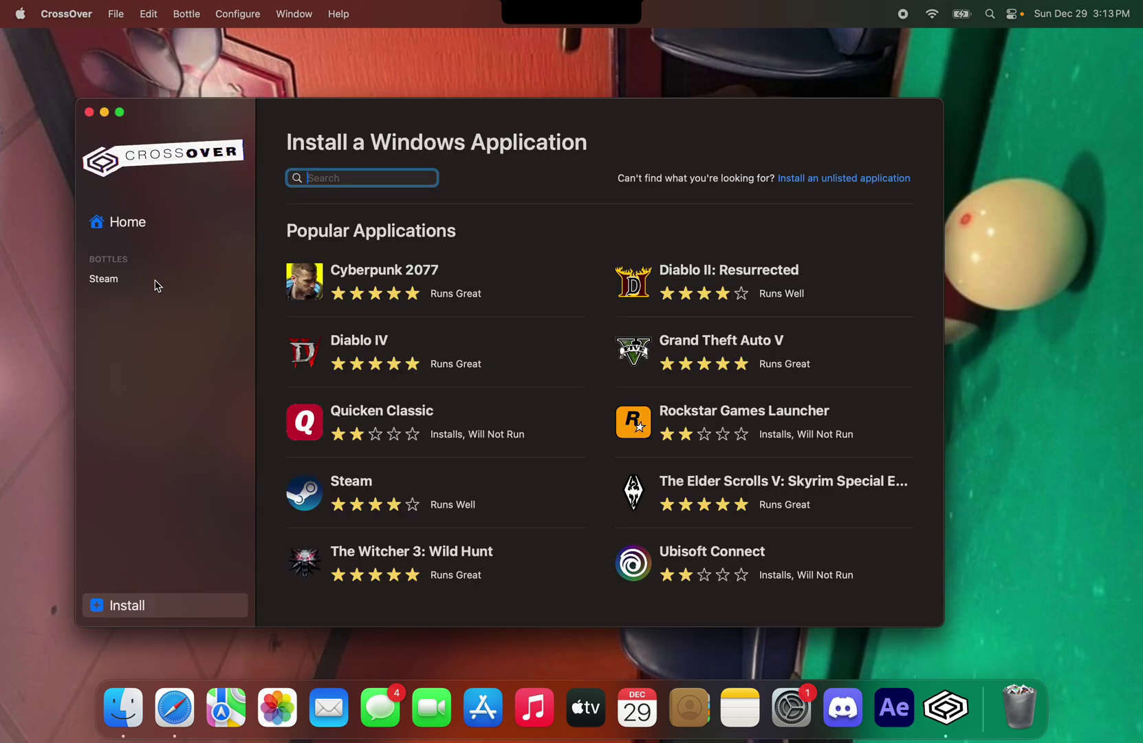
pyautogui.click(157, 282)
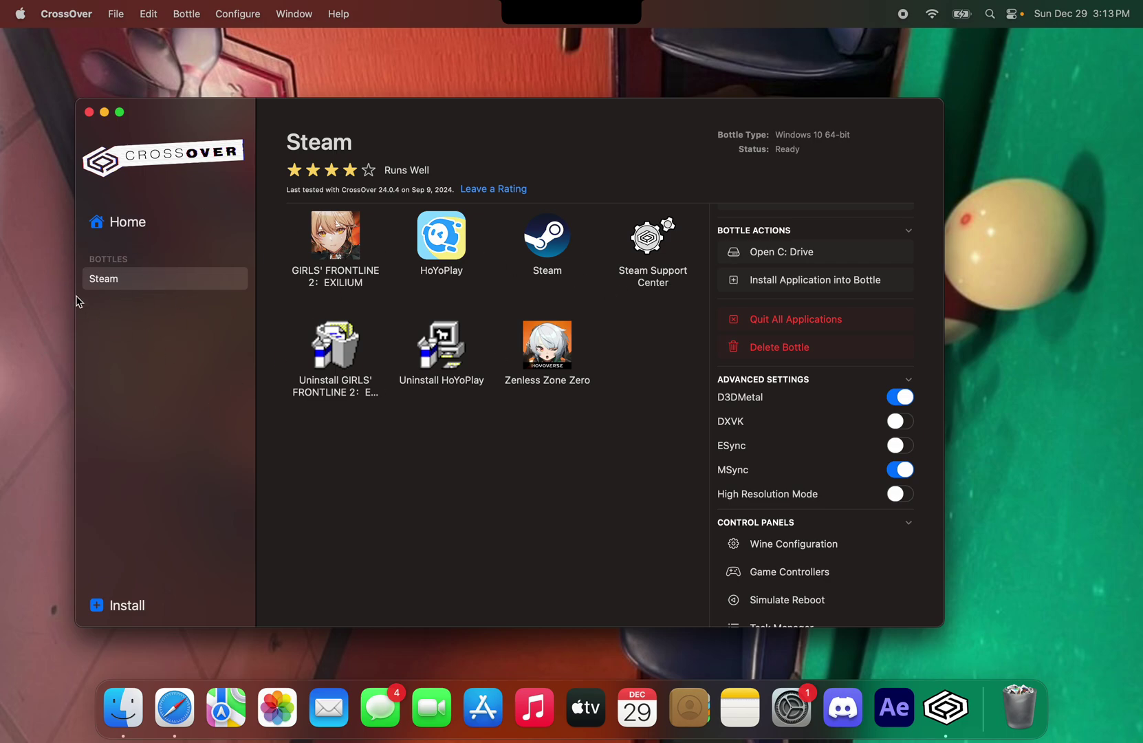
pyautogui.scroll(-8, 859, 526)
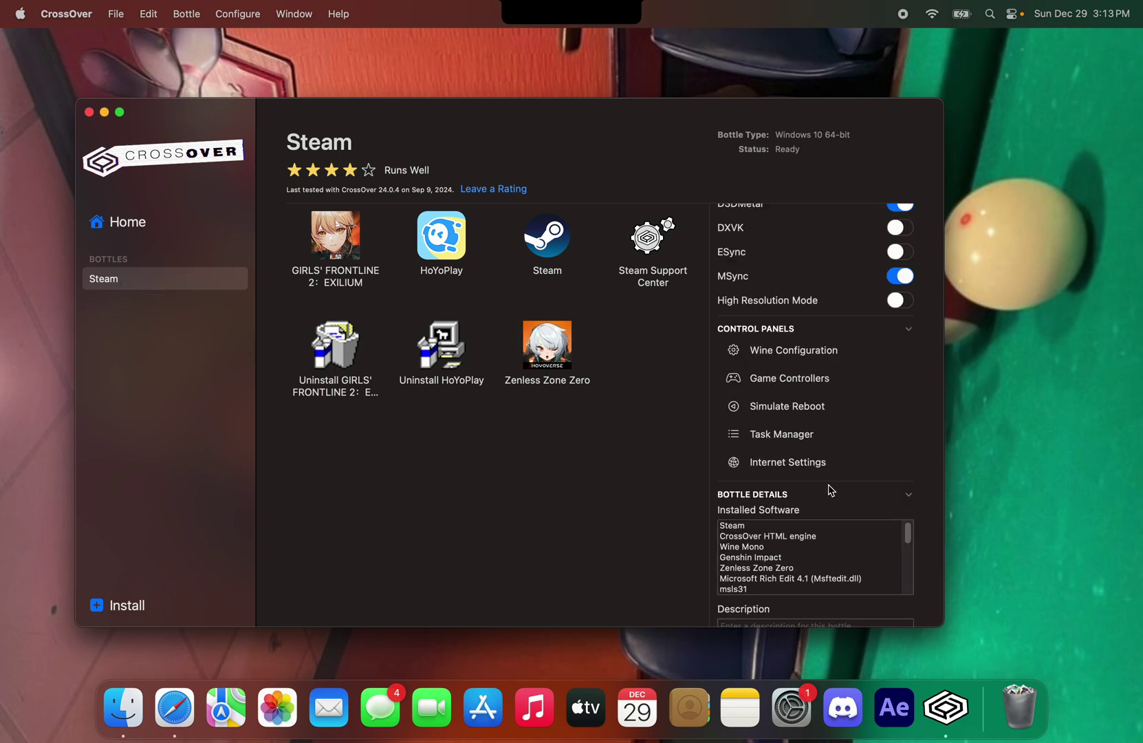
pyautogui.scroll(1, 891, 342)
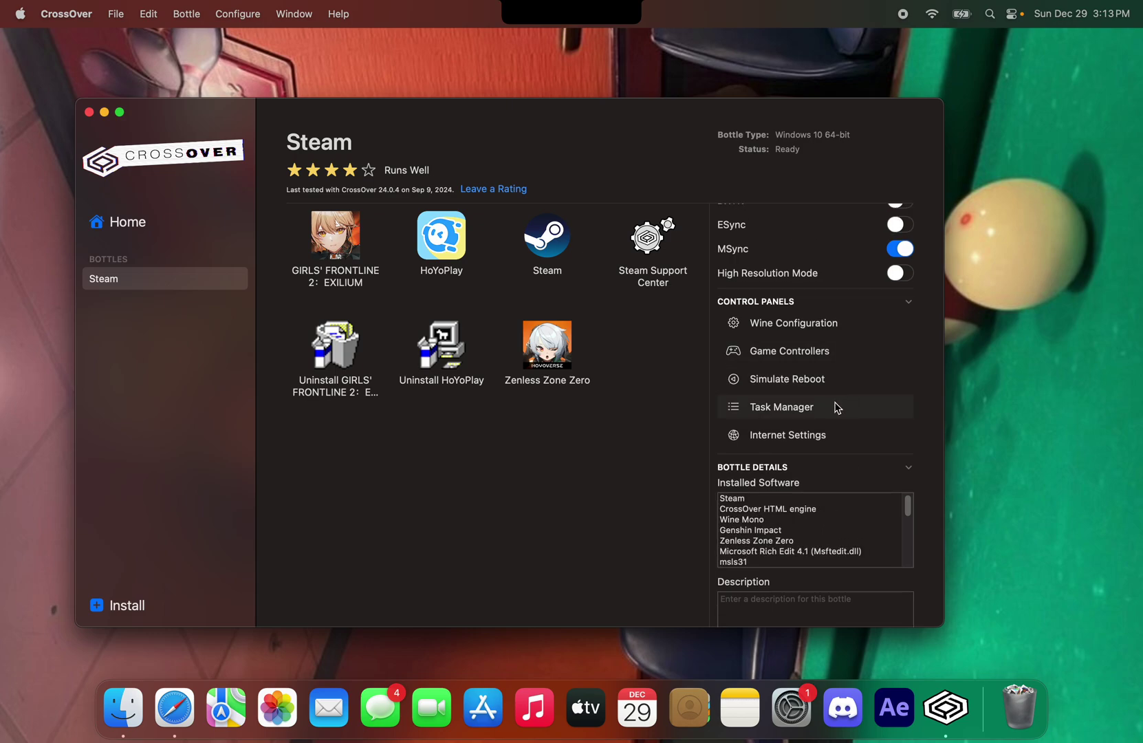
# Open the Steam bottle's Wine configuration on its Libraries tab
pyautogui.click(789, 325)
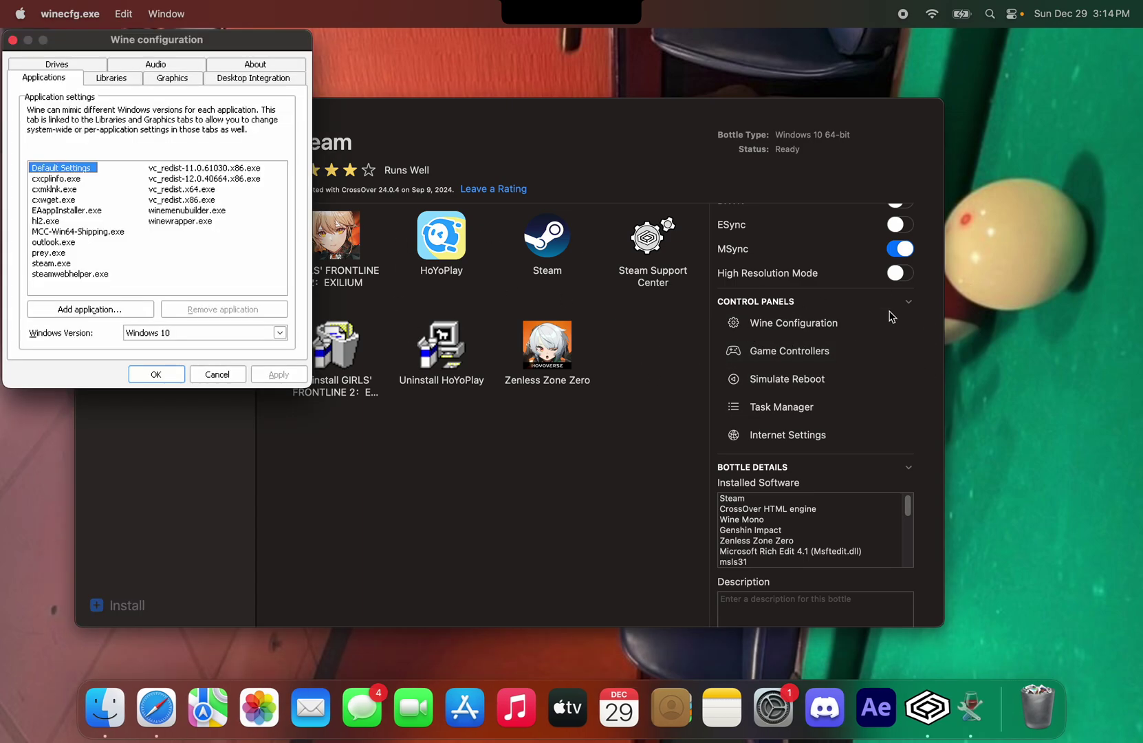
pyautogui.click(111, 78)
pyautogui.scroll(-1, 115, 183)
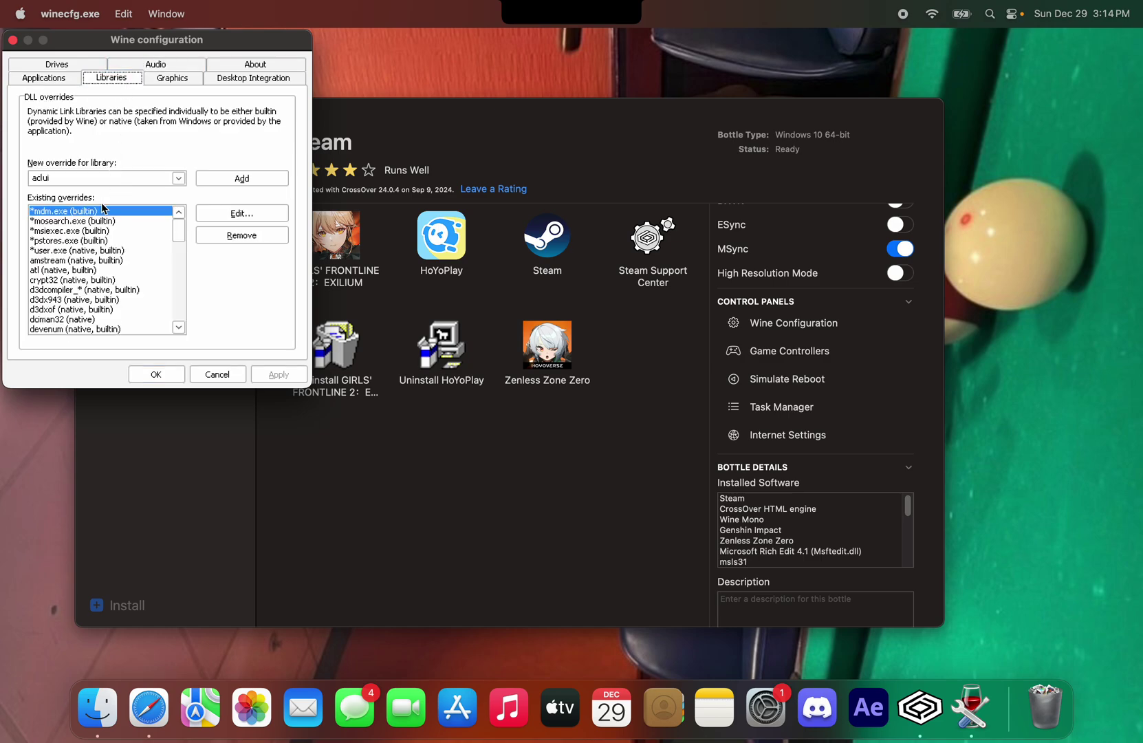
pyautogui.scroll(-10, 98, 289)
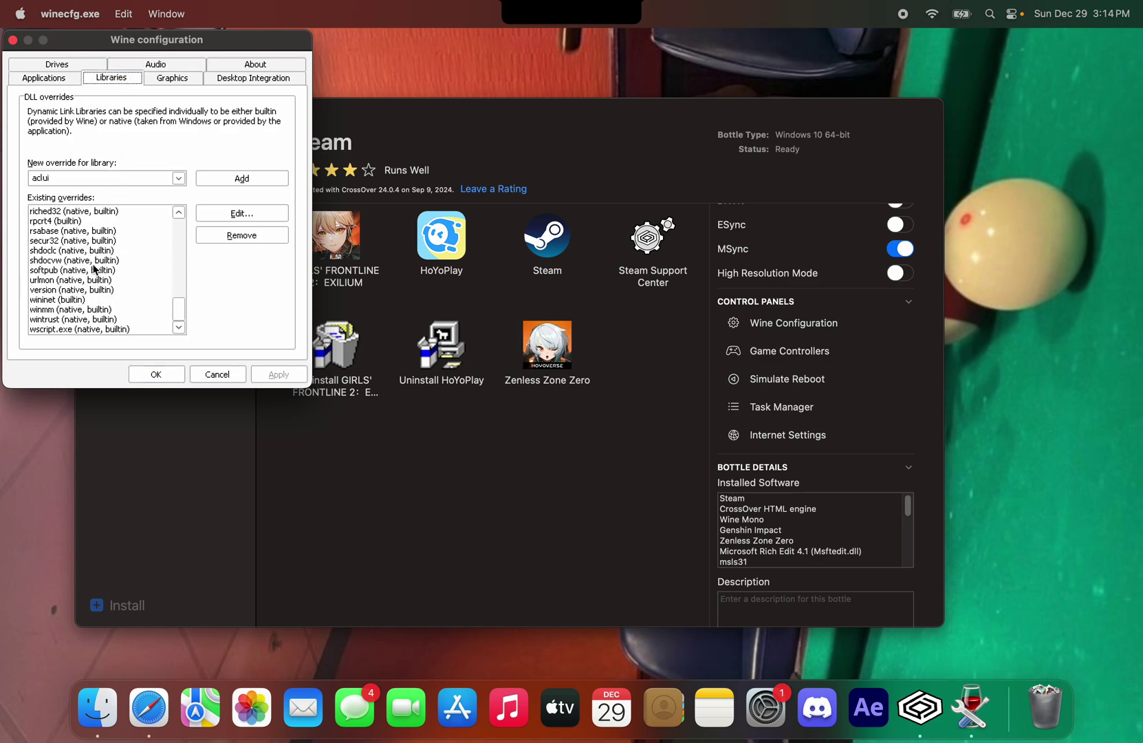
pyautogui.scroll(5, 97, 266)
# Add version and winmm as library overrides, accepting the winmm load-order warning
pyautogui.click(113, 180)
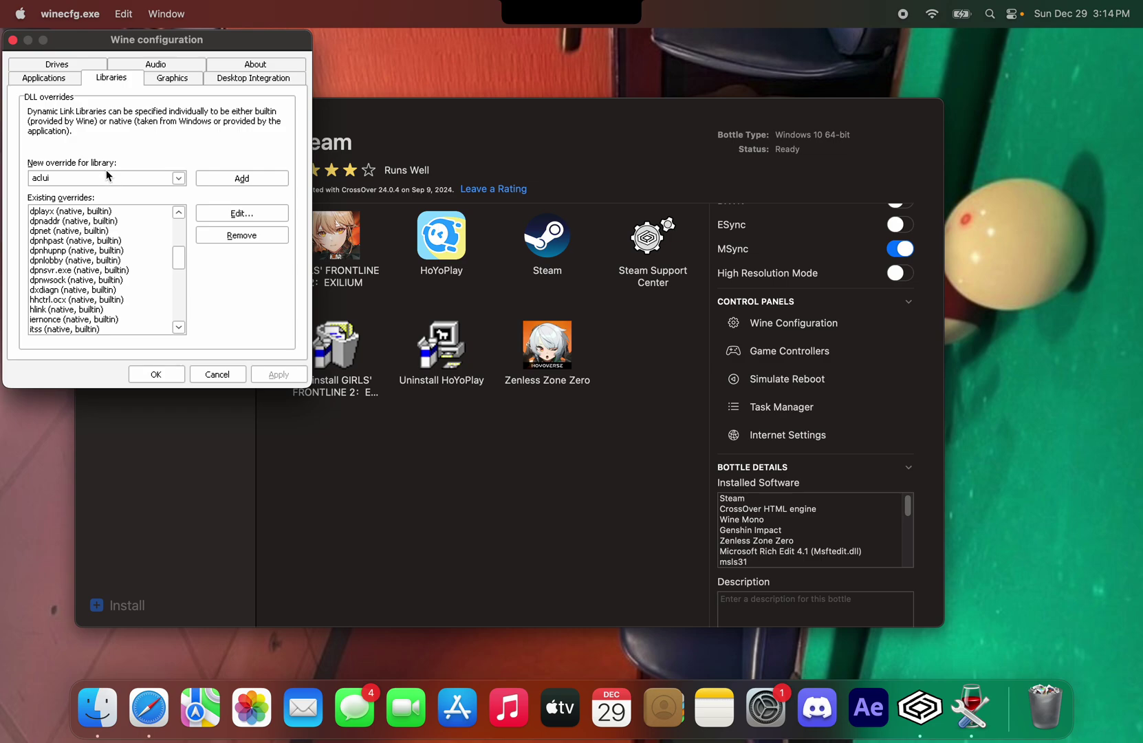
pyautogui.press('BackSpace')
pyautogui.press('BackSpace')
pyautogui.press('BackSpace')
pyautogui.write('v')
pyautogui.press('Return')
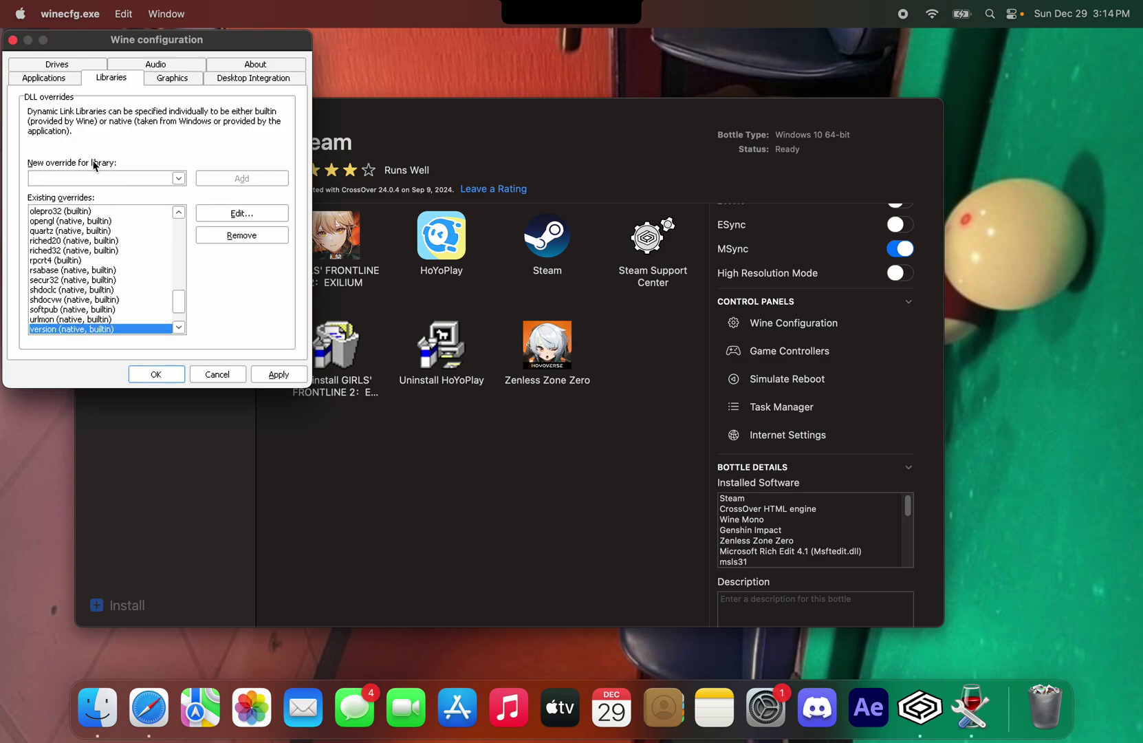
pyautogui.write('winmm')
pyautogui.press('Return')
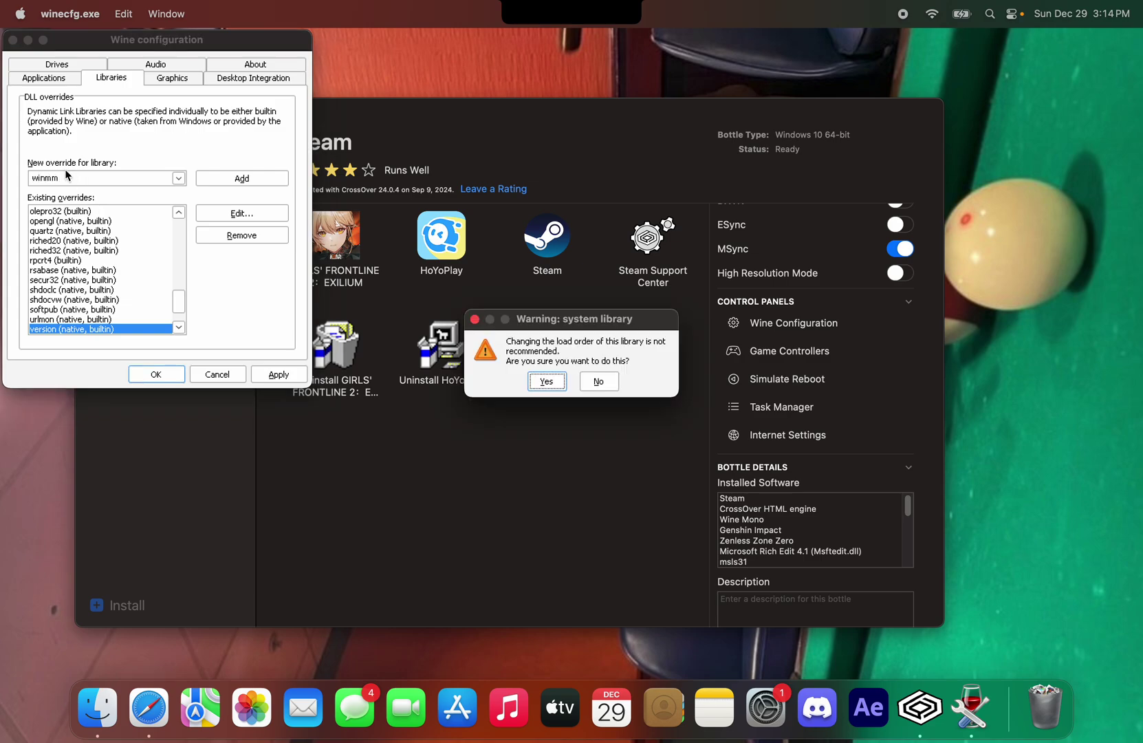
pyautogui.press('Return')
pyautogui.scroll(-1, 101, 282)
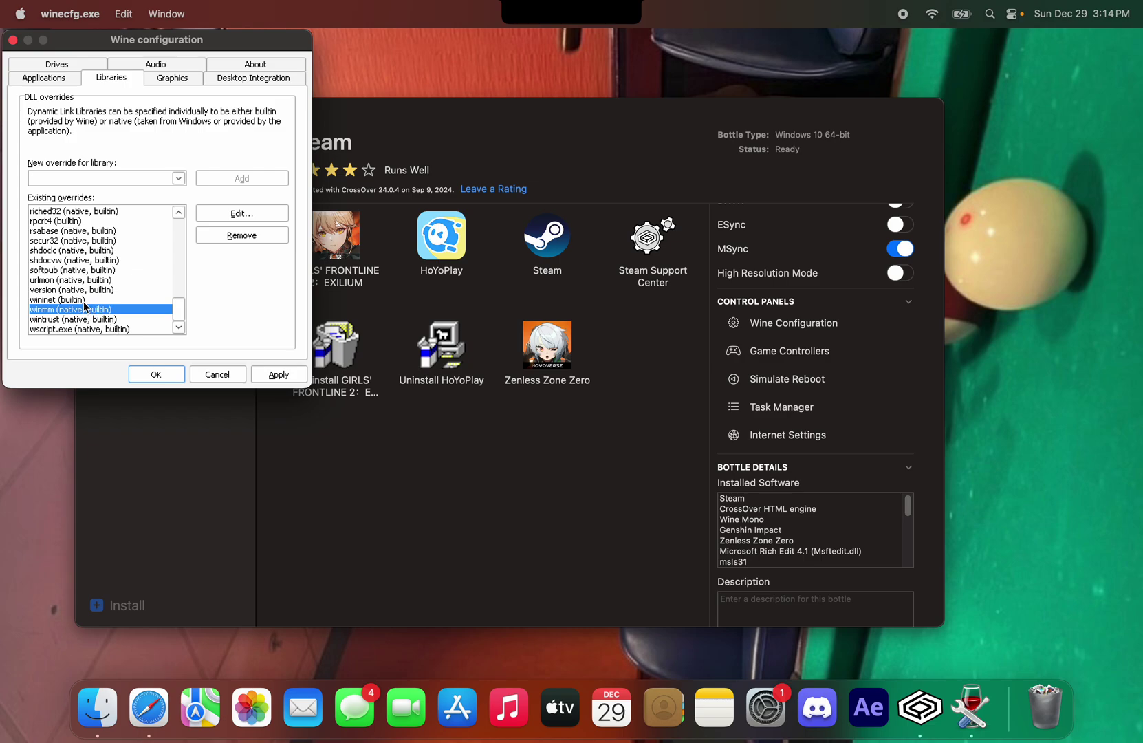
# Review the version and winmm entries in the overrides list
pyautogui.click(60, 290)
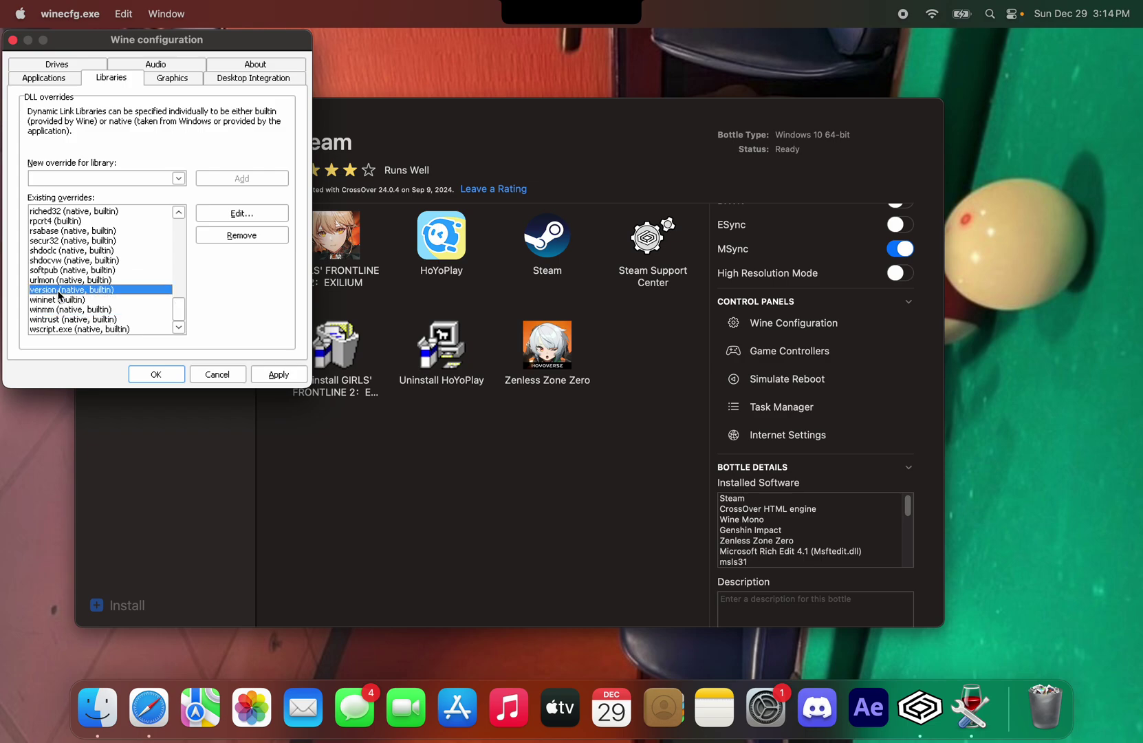
pyautogui.click(60, 313)
pyautogui.click(59, 291)
pyautogui.click(61, 313)
pyautogui.click(69, 291)
pyautogui.click(69, 314)
pyautogui.click(72, 292)
pyautogui.click(72, 311)
pyautogui.click(72, 290)
pyautogui.click(72, 310)
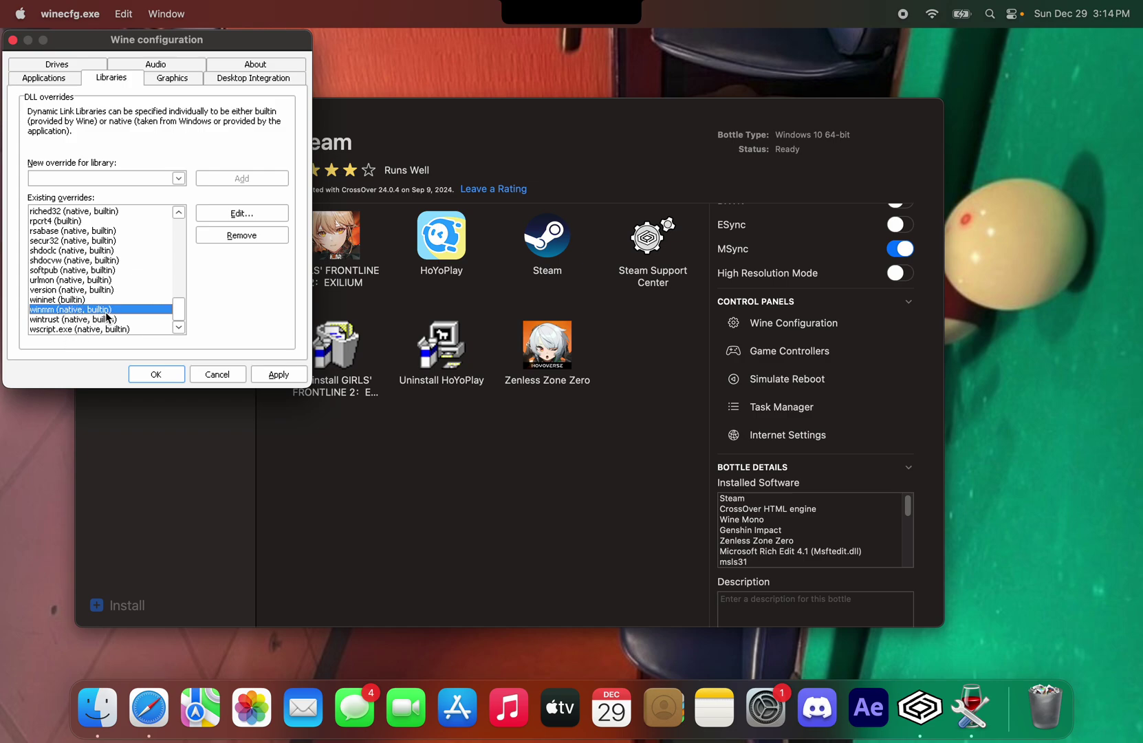
# Recheck the winmm override, then apply the changes and close Wine configuration with OK
pyautogui.click(90, 291)
pyautogui.click(88, 319)
pyautogui.click(87, 310)
pyautogui.click(88, 300)
pyautogui.click(95, 310)
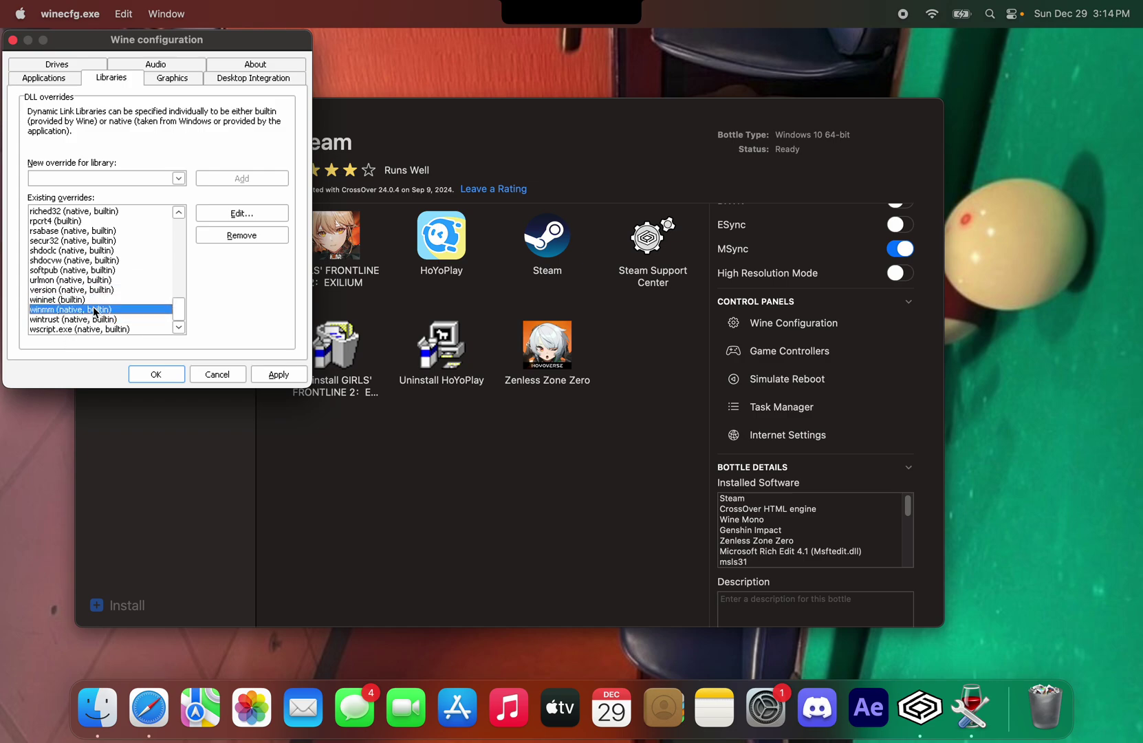
pyautogui.click(273, 374)
pyautogui.click(156, 373)
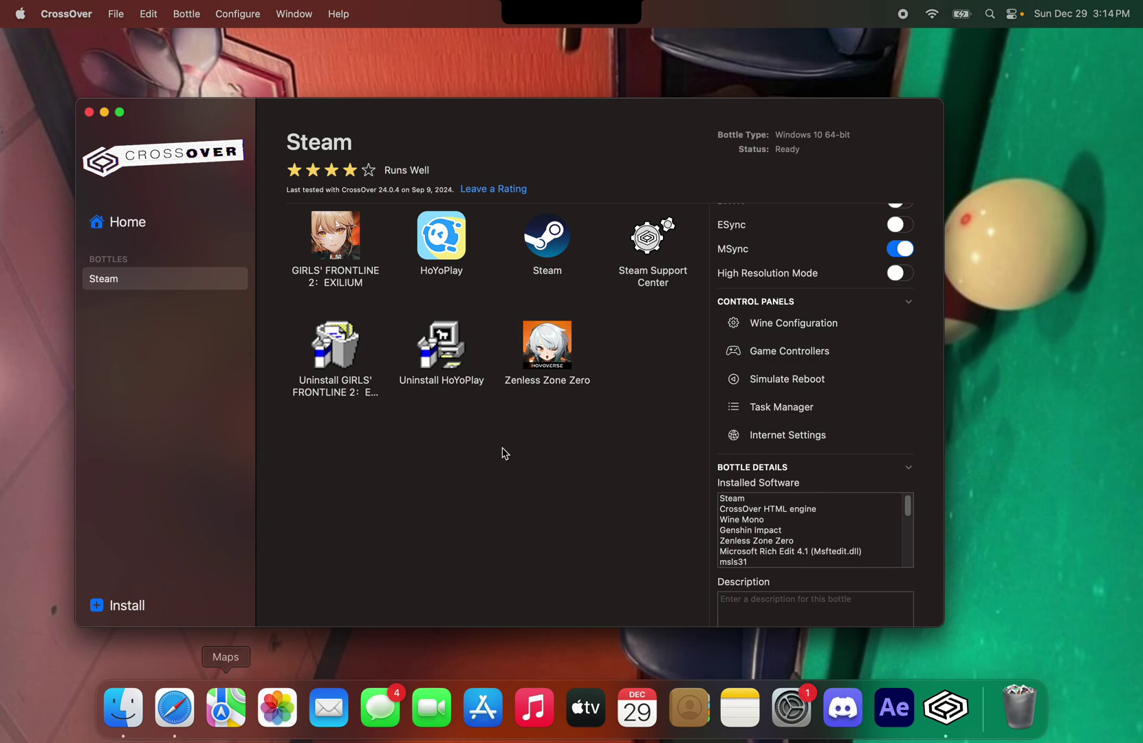
# Go to the Nexus Mods site in the browser and open the Cyberpunk 2077 mods section
pyautogui.click(162, 729)
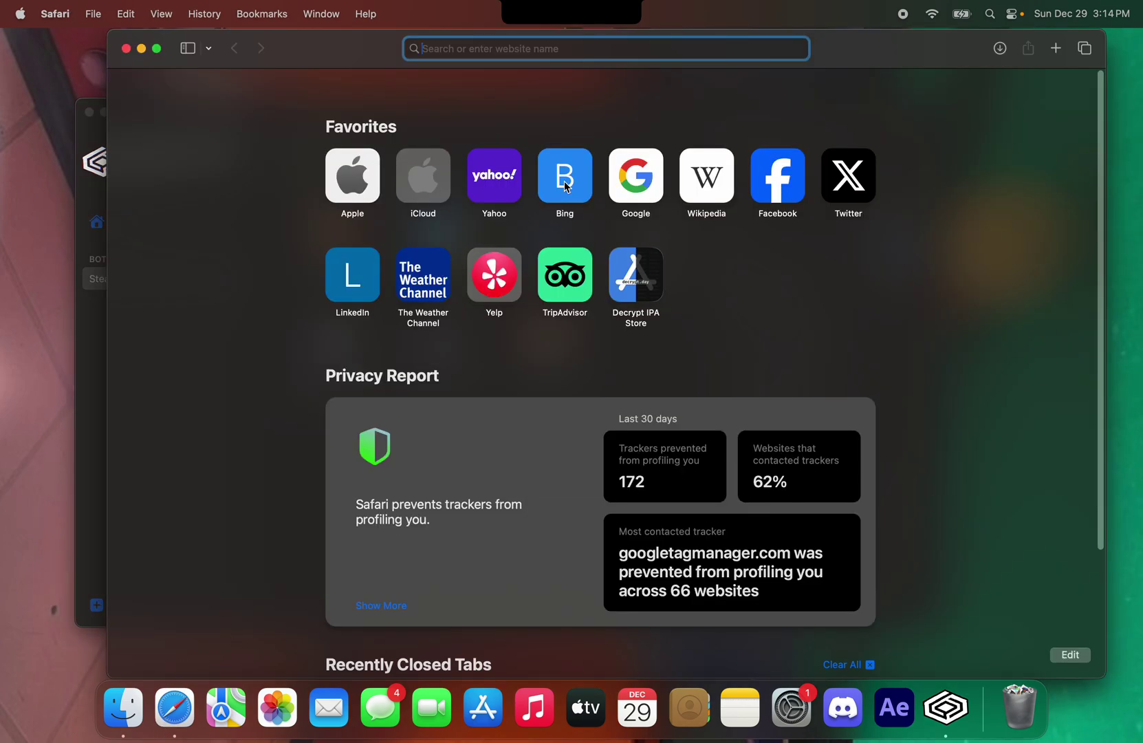
pyautogui.write('neux')
pyautogui.press('BackSpace')
pyautogui.press('BackSpace')
pyautogui.write('xus')
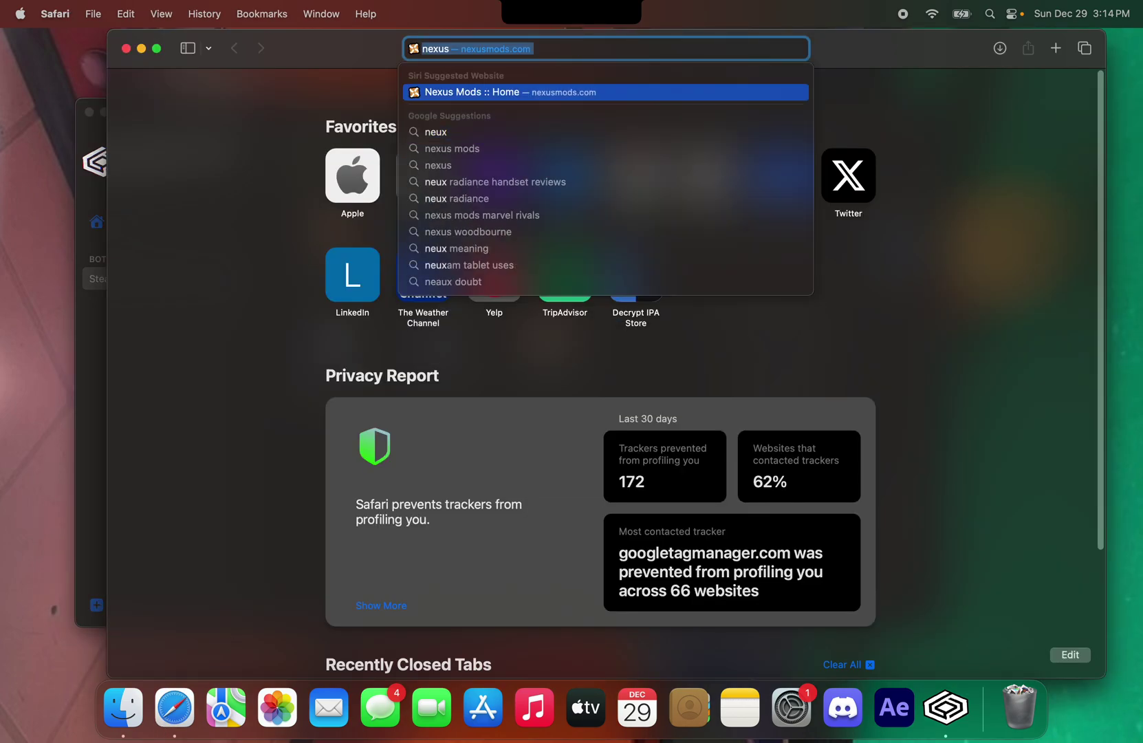
pyautogui.press('Return')
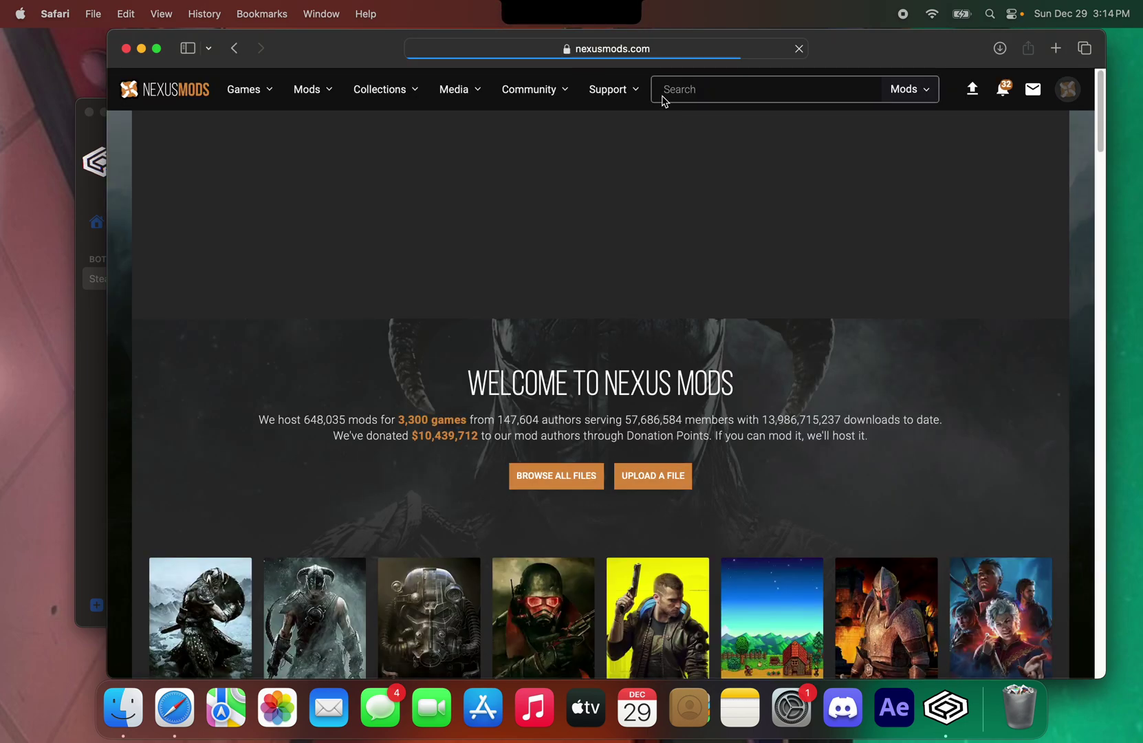
pyautogui.scroll(-4, 740, 414)
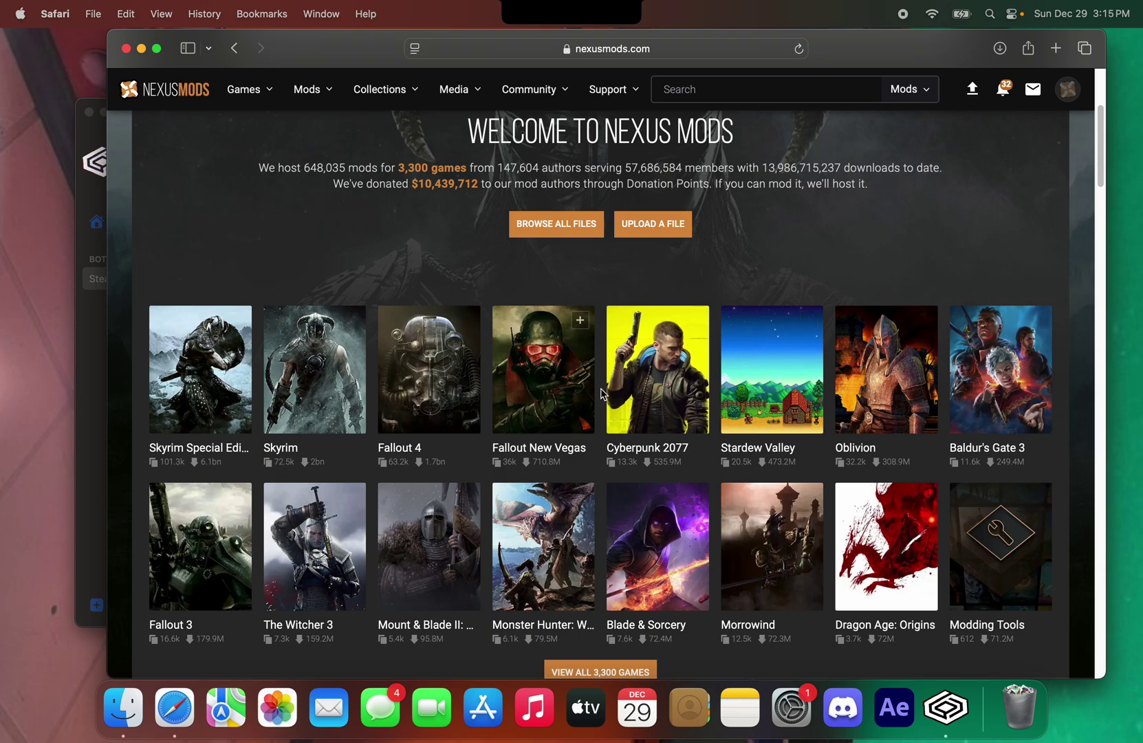
pyautogui.click(651, 358)
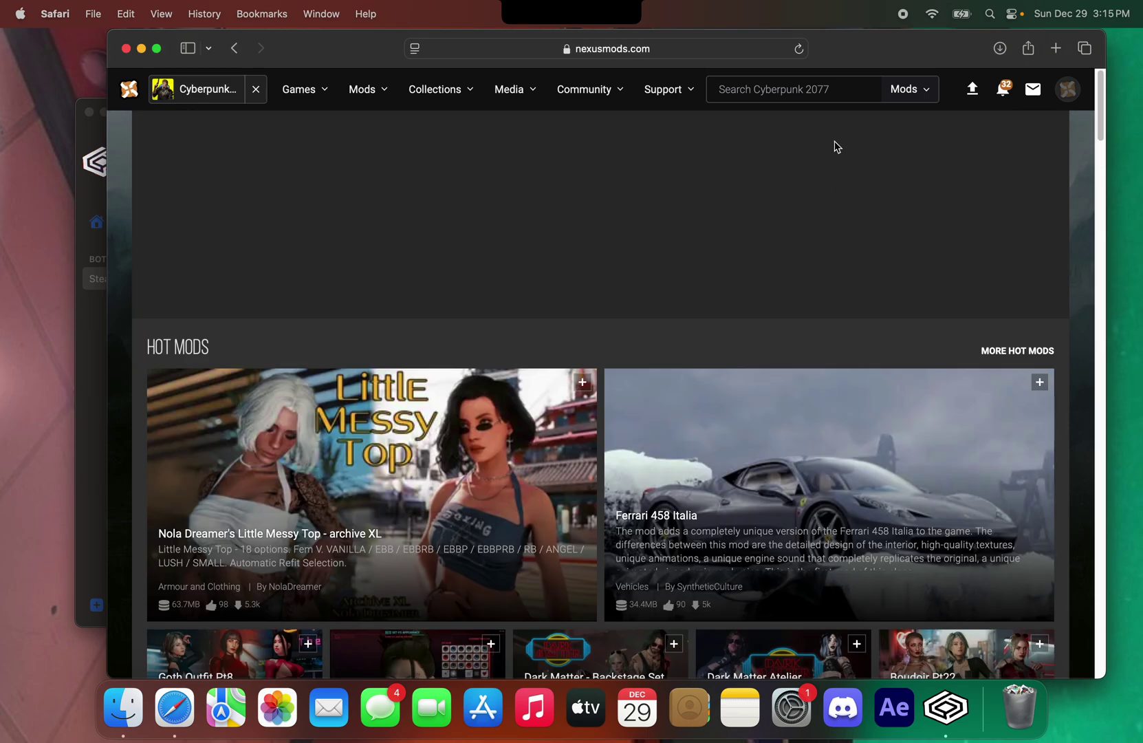
# Find Cyber Engine Tweaks, start the manual download of CET 1.34.1 - patch 2.2, and open Finder
pyautogui.click(826, 94)
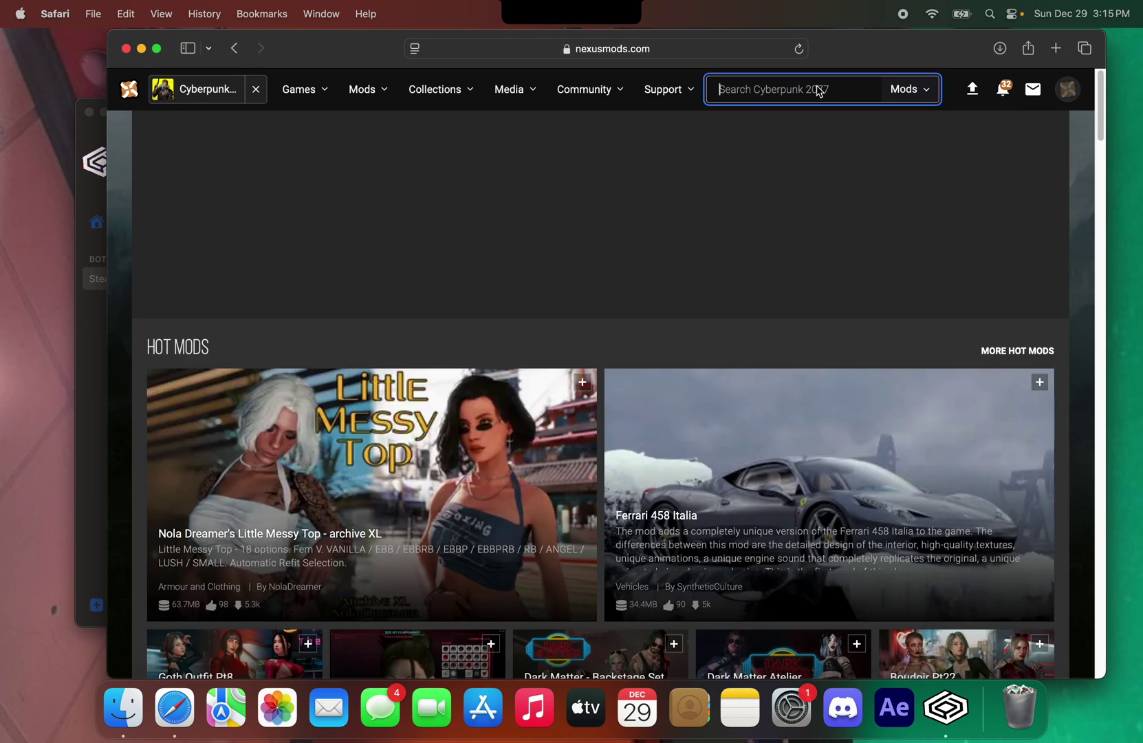
pyautogui.write('Cyber')
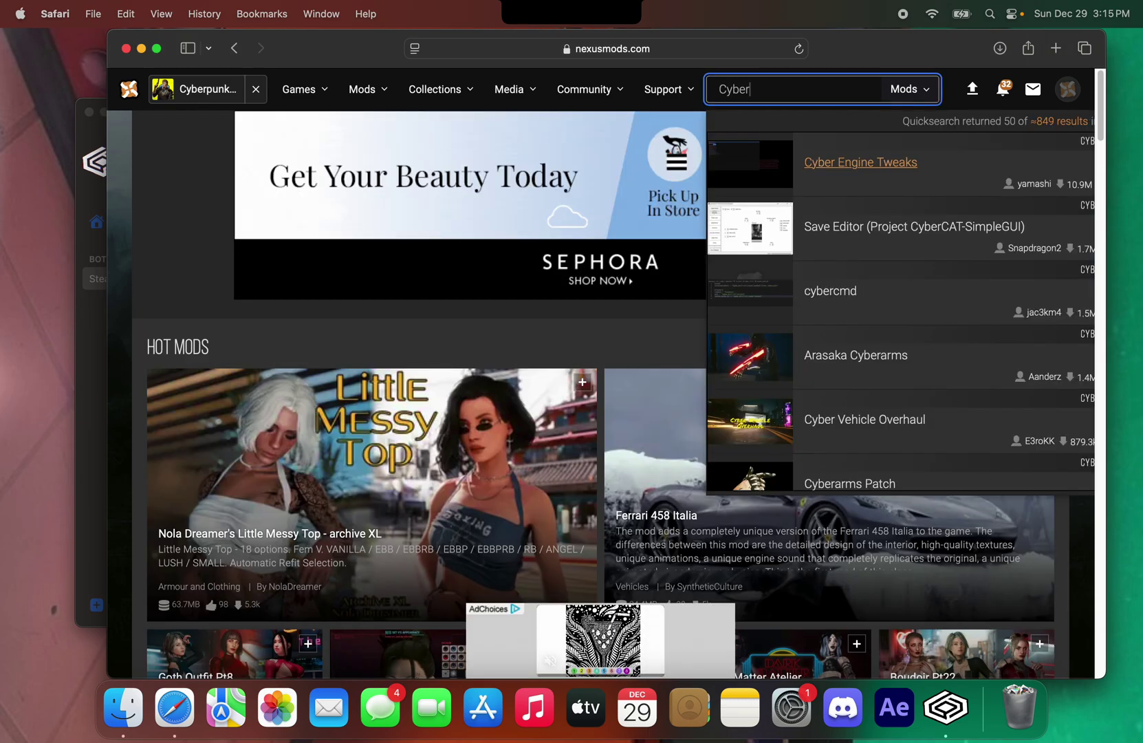
pyautogui.click(855, 173)
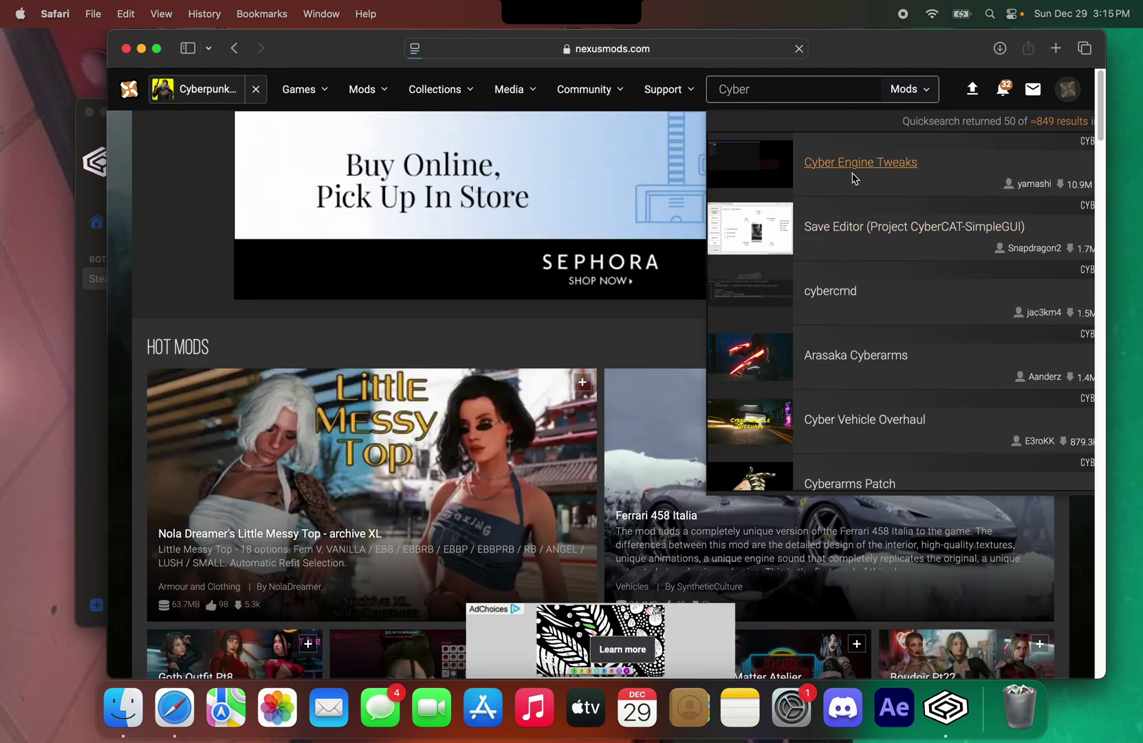
pyautogui.scroll(-10, 635, 441)
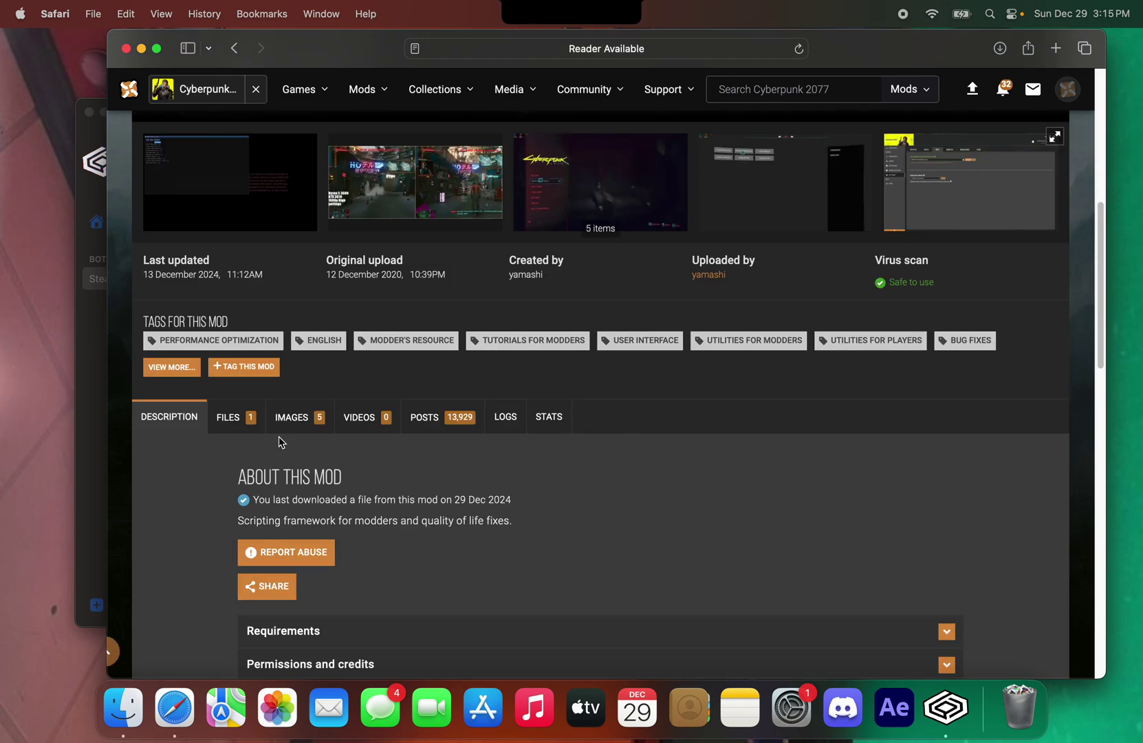
pyautogui.click(244, 426)
pyautogui.scroll(-2, 421, 508)
pyautogui.click(487, 519)
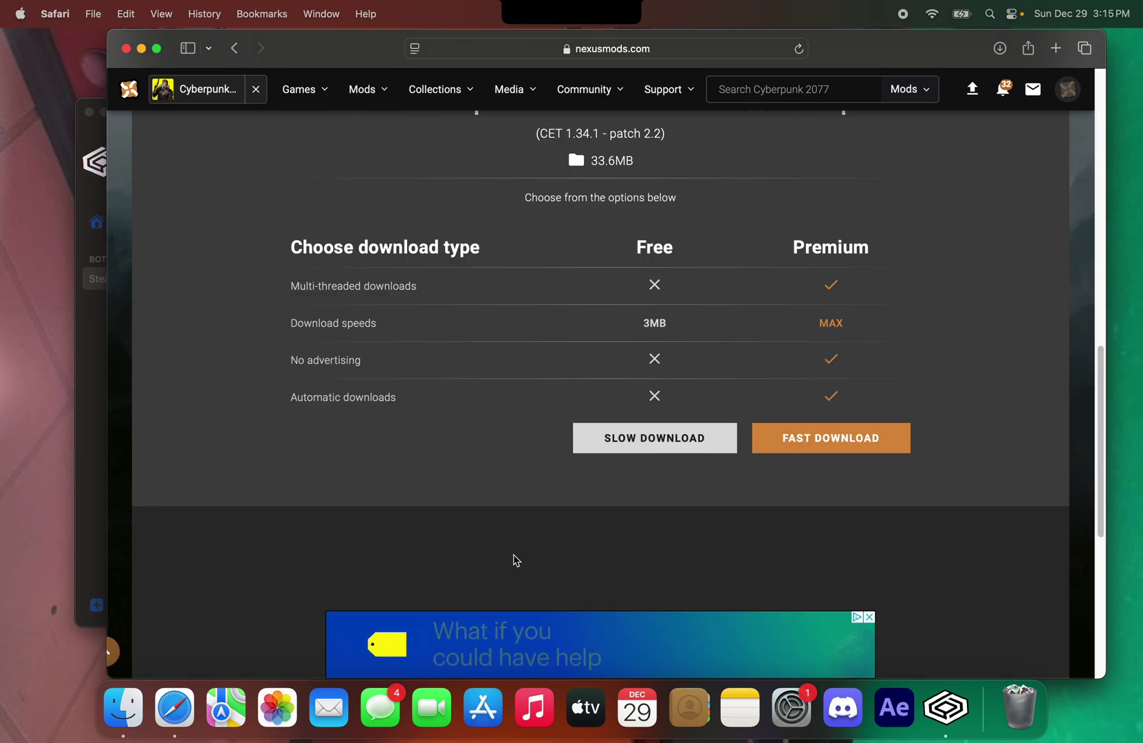
pyautogui.click(123, 708)
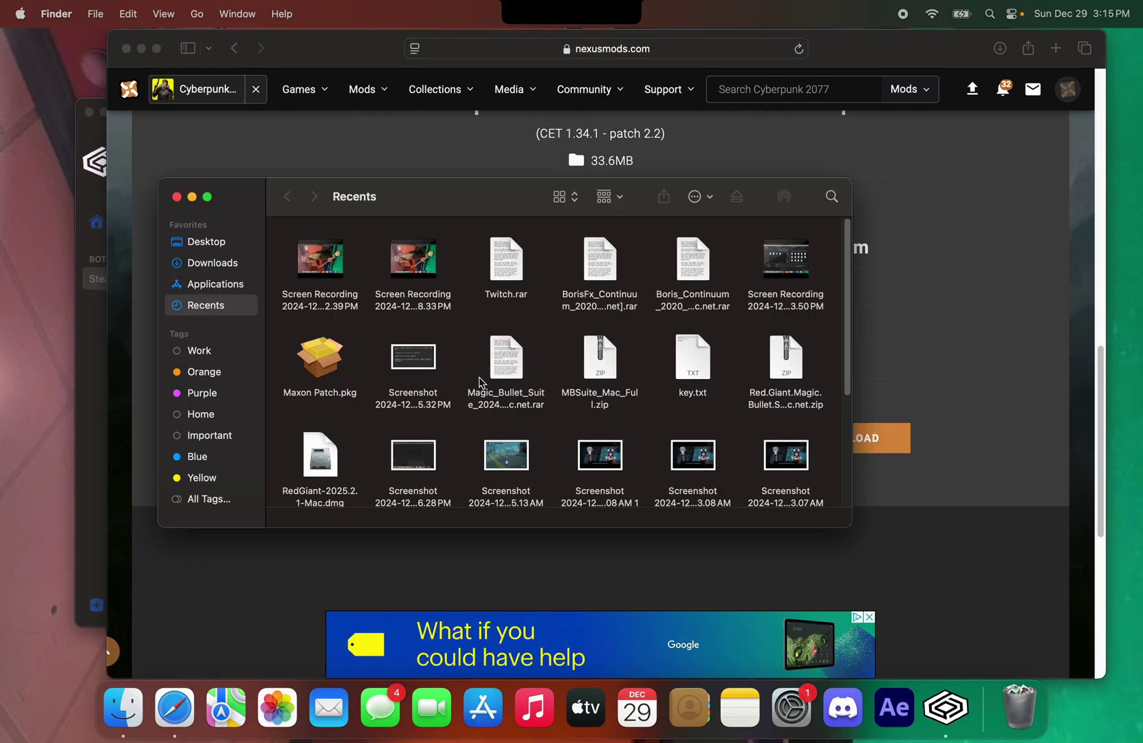
# Browse the Downloads folder and search Finder for x64, then return to Downloads
pyautogui.click(211, 262)
pyautogui.scroll(5, 513, 364)
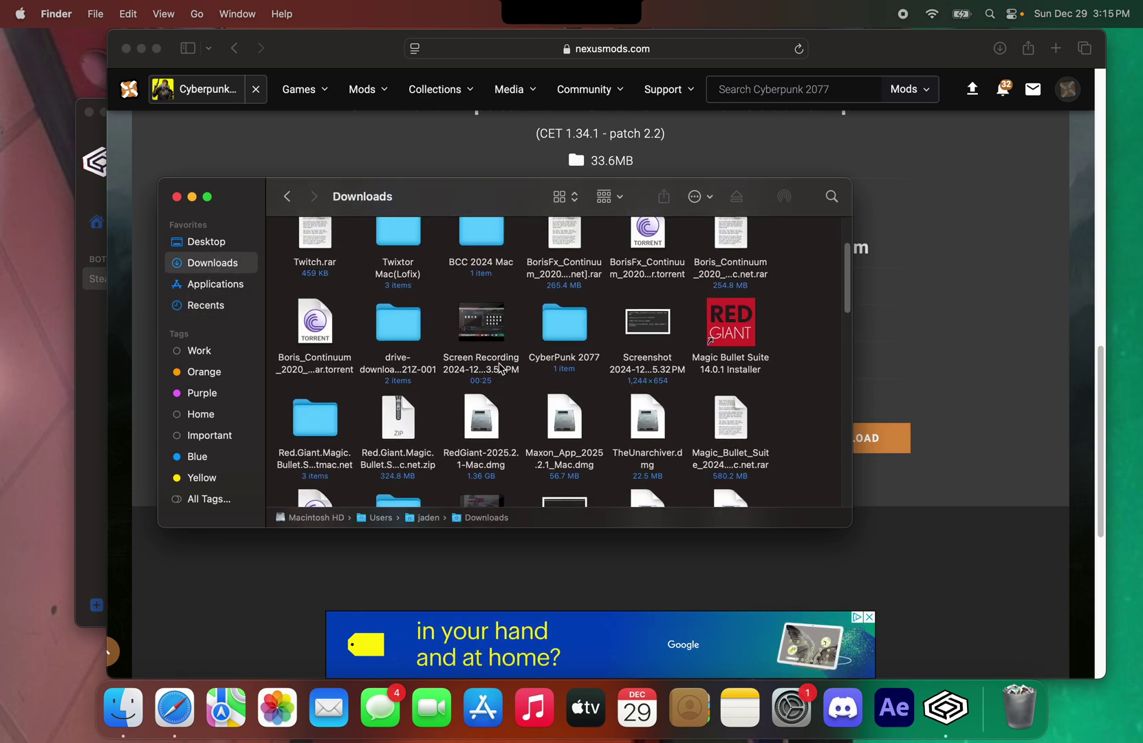
pyautogui.scroll(-10, 502, 372)
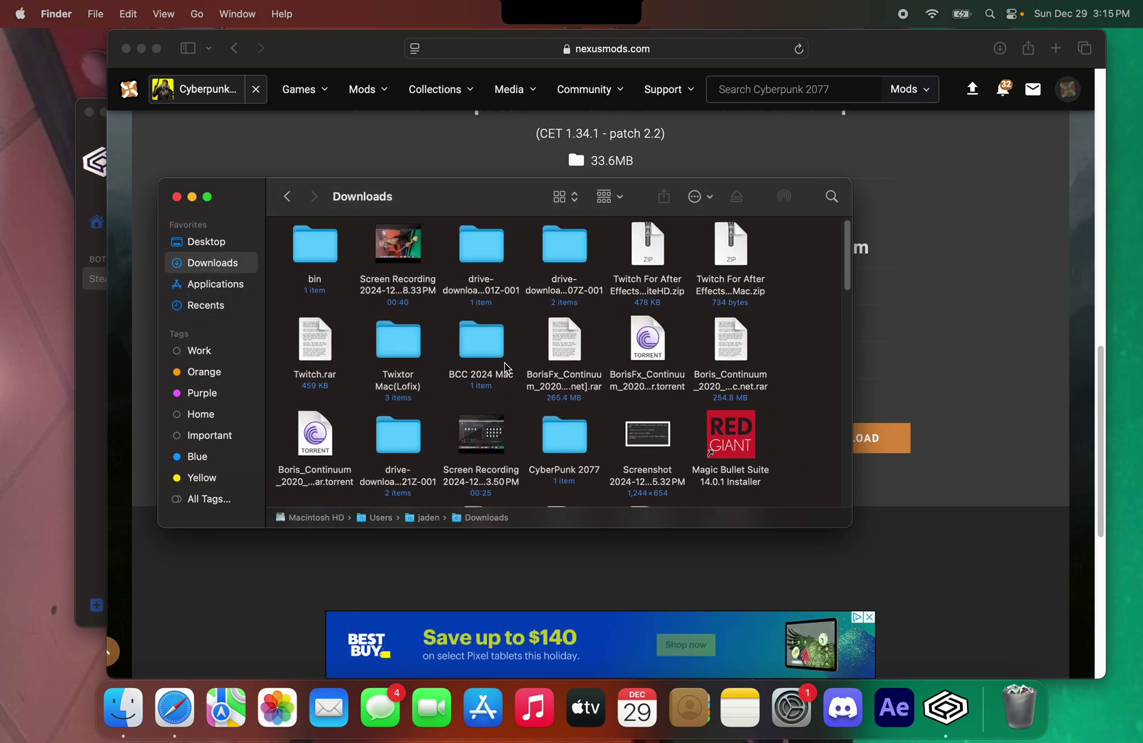
pyautogui.scroll(-8, 508, 361)
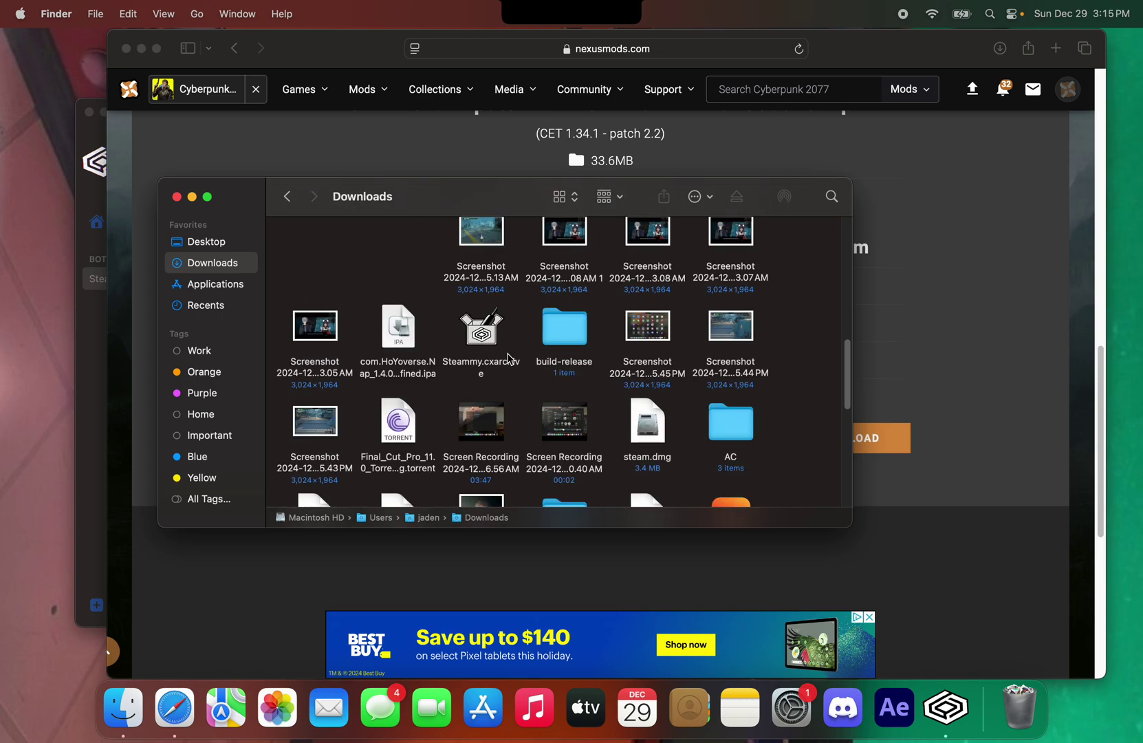
pyautogui.scroll(-8, 511, 352)
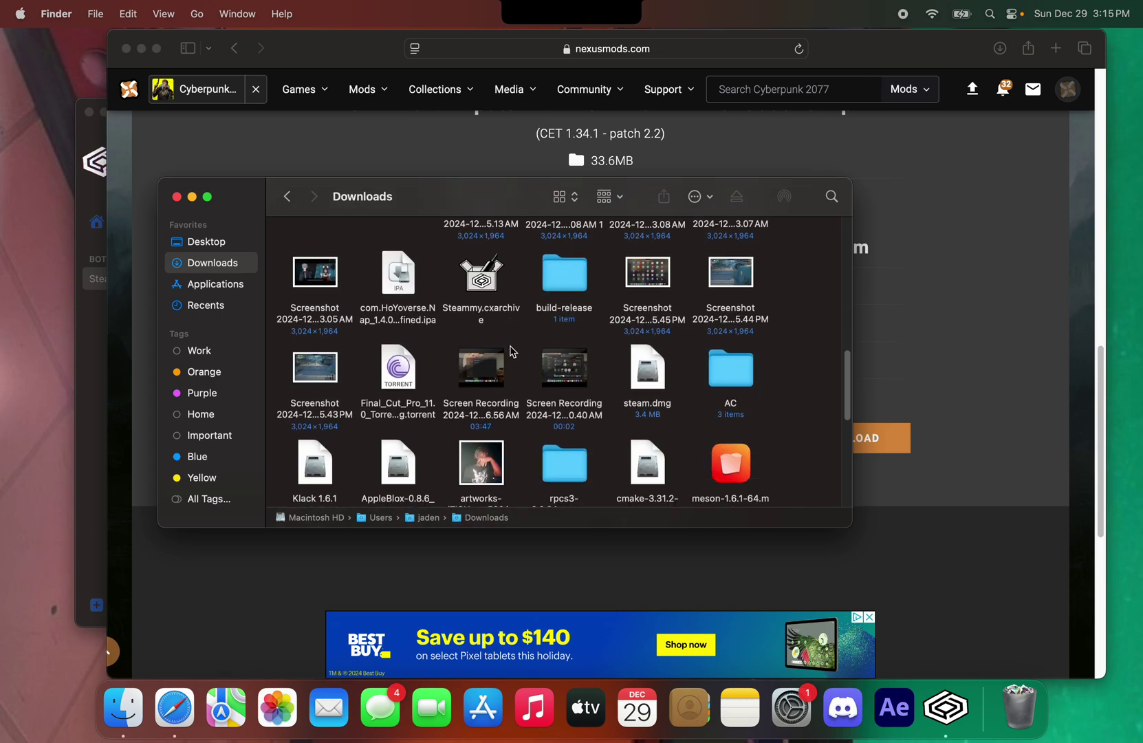
pyautogui.scroll(-10, 512, 351)
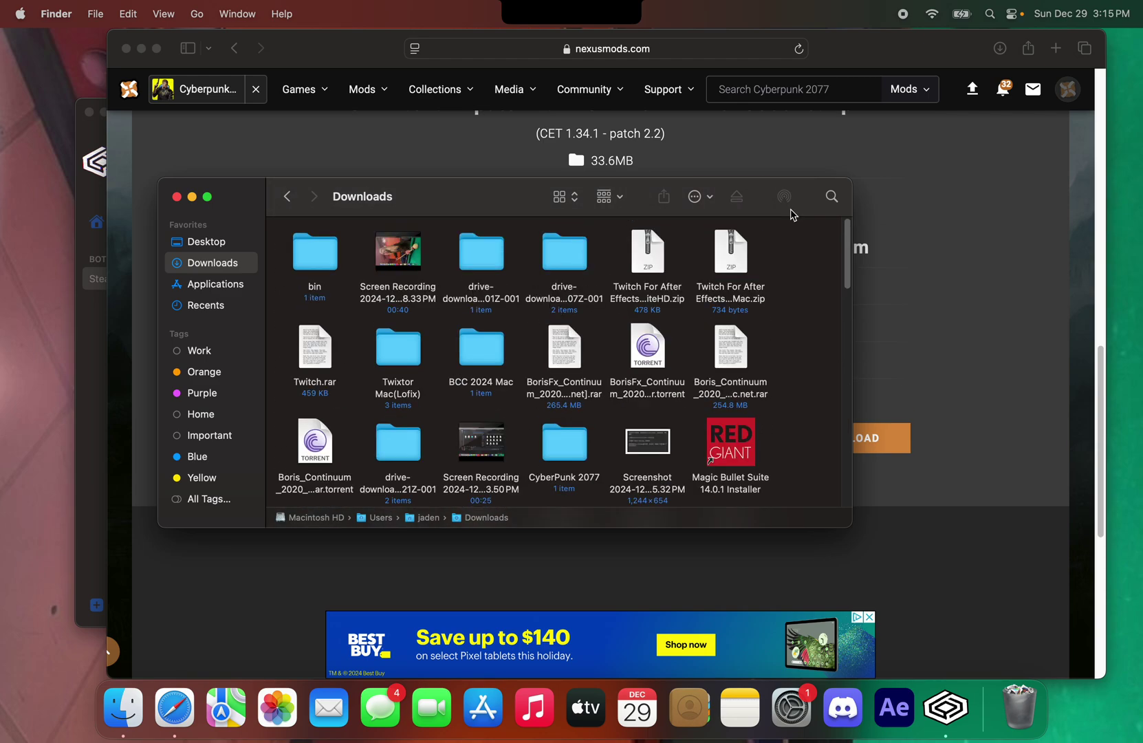
pyautogui.click(831, 197)
pyautogui.write('x64')
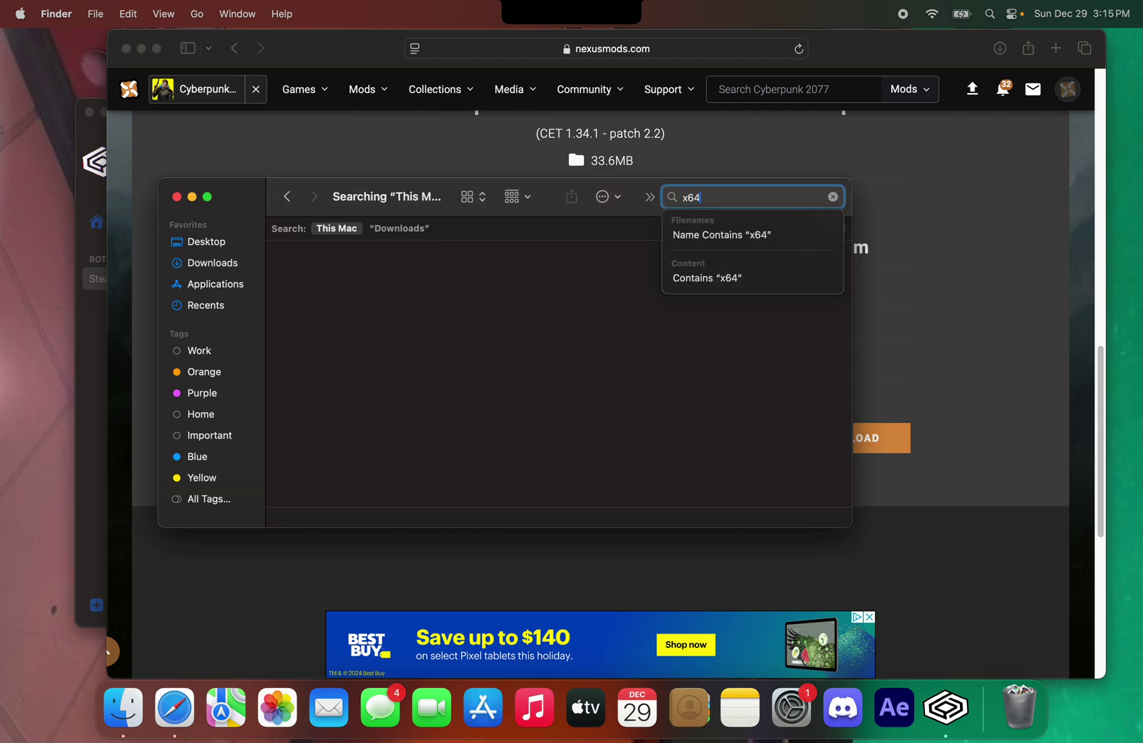
pyautogui.press('Return')
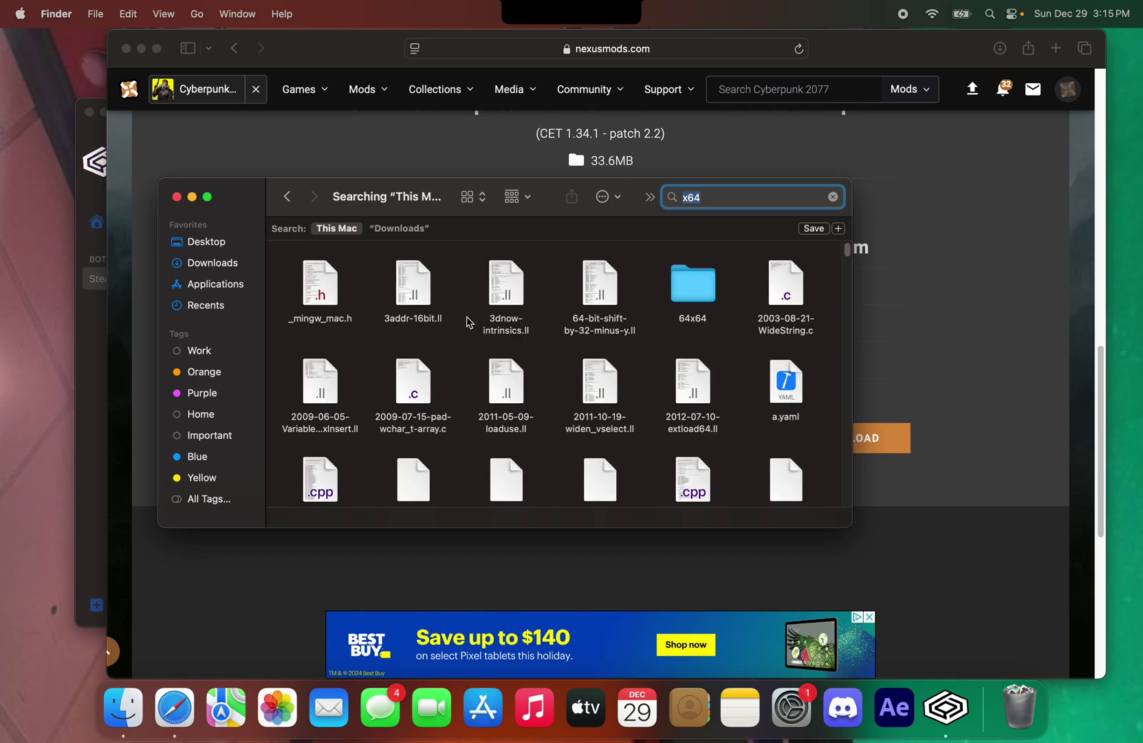
pyautogui.scroll(-2, 658, 286)
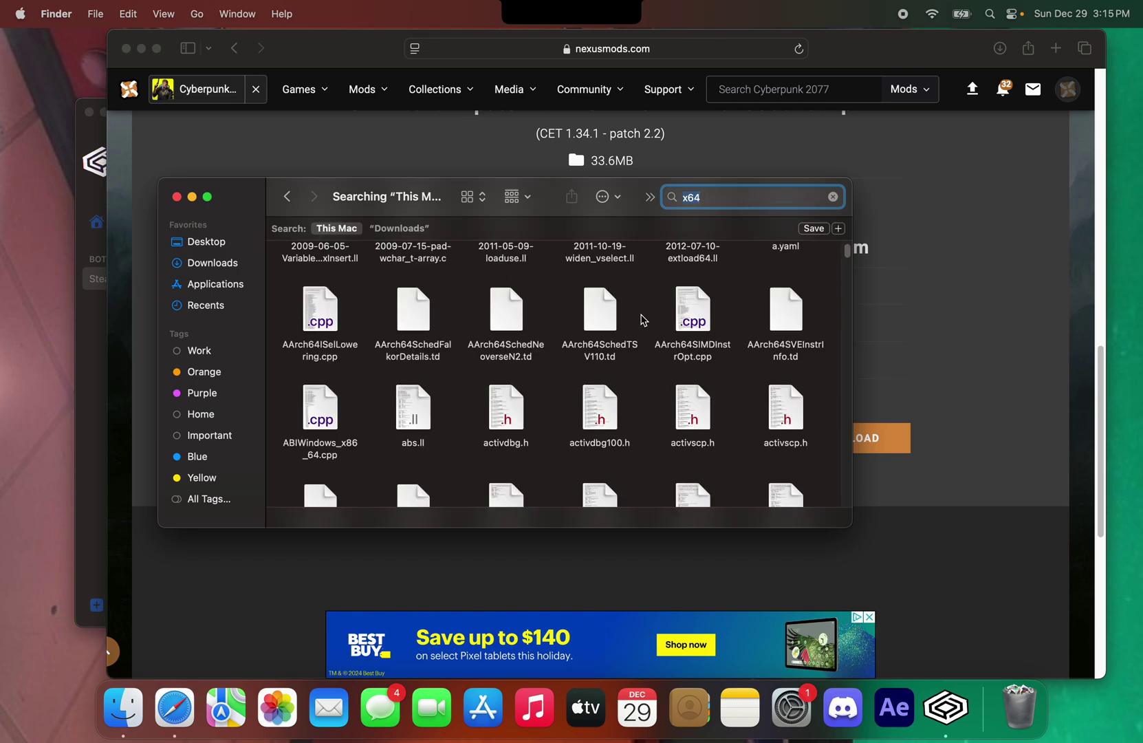
pyautogui.scroll(2, 640, 321)
pyautogui.click(288, 198)
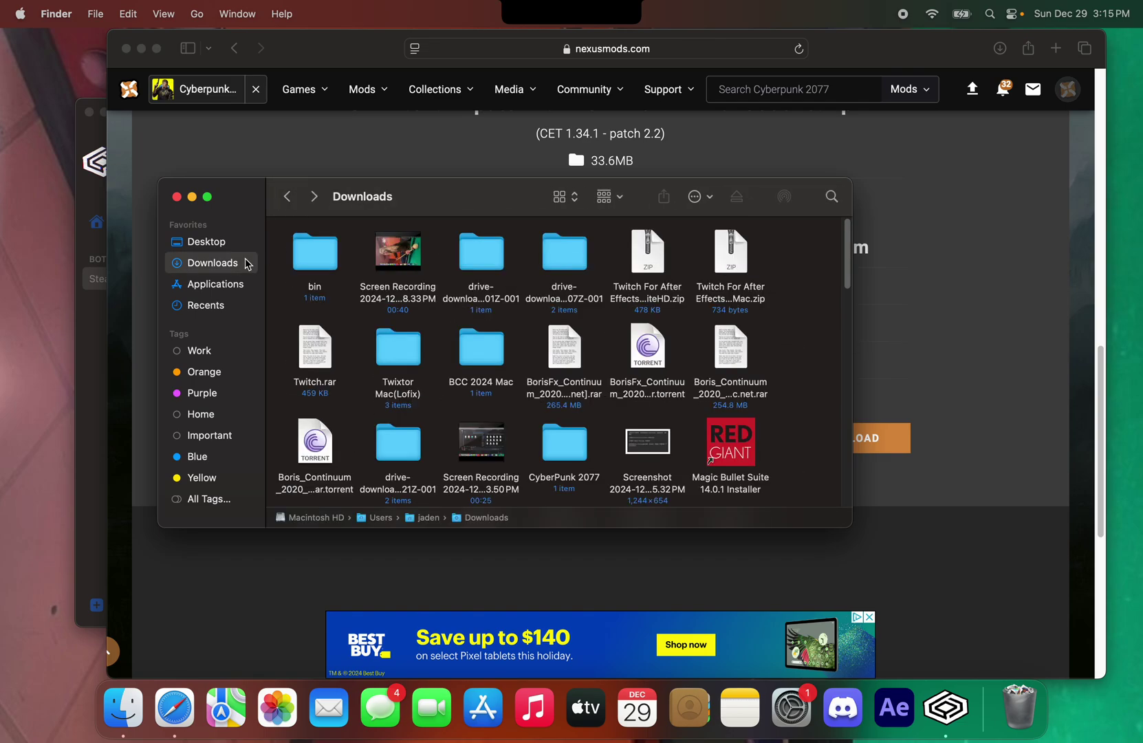
# Reveal the downloaded x64 folder in Finder from Safari's downloads list and reposition the bin window
pyautogui.click(1000, 49)
pyautogui.click(1000, 49)
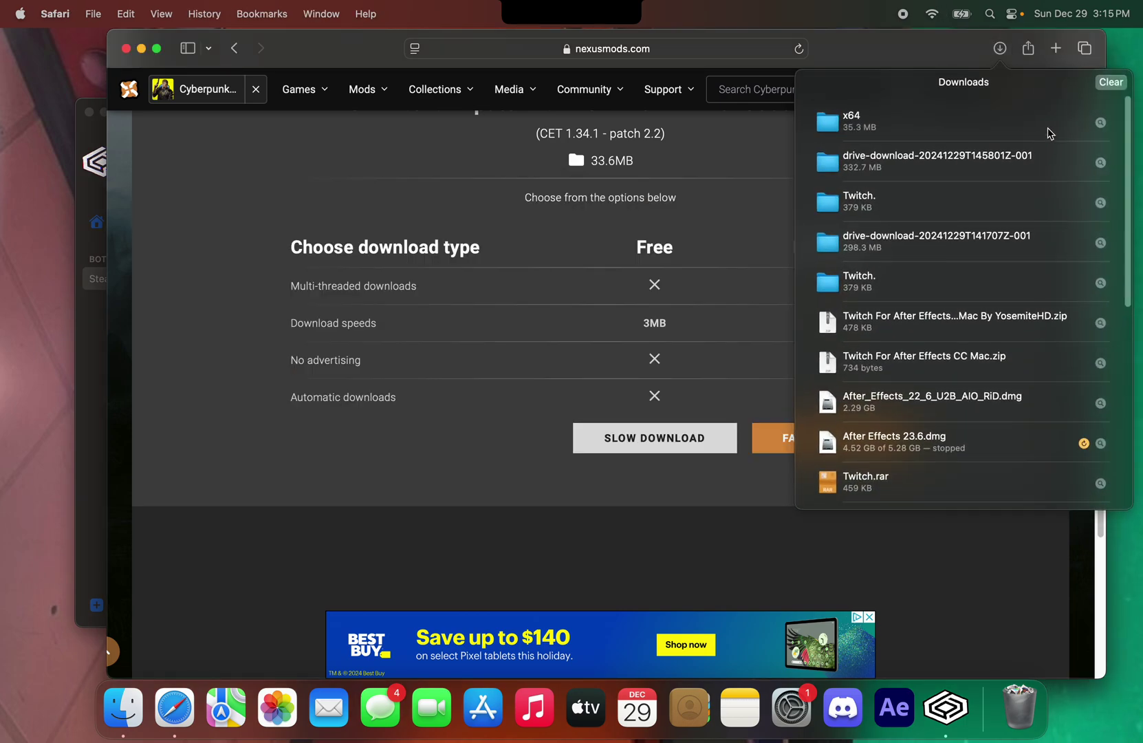
pyautogui.click(1100, 123)
pyautogui.click(365, 461)
pyautogui.moveTo(259, 272); pyautogui.dragTo(333, 376)
# Return to Downloads and open the bin folder in the first Finder window
pyautogui.scroll(5, 411, 286)
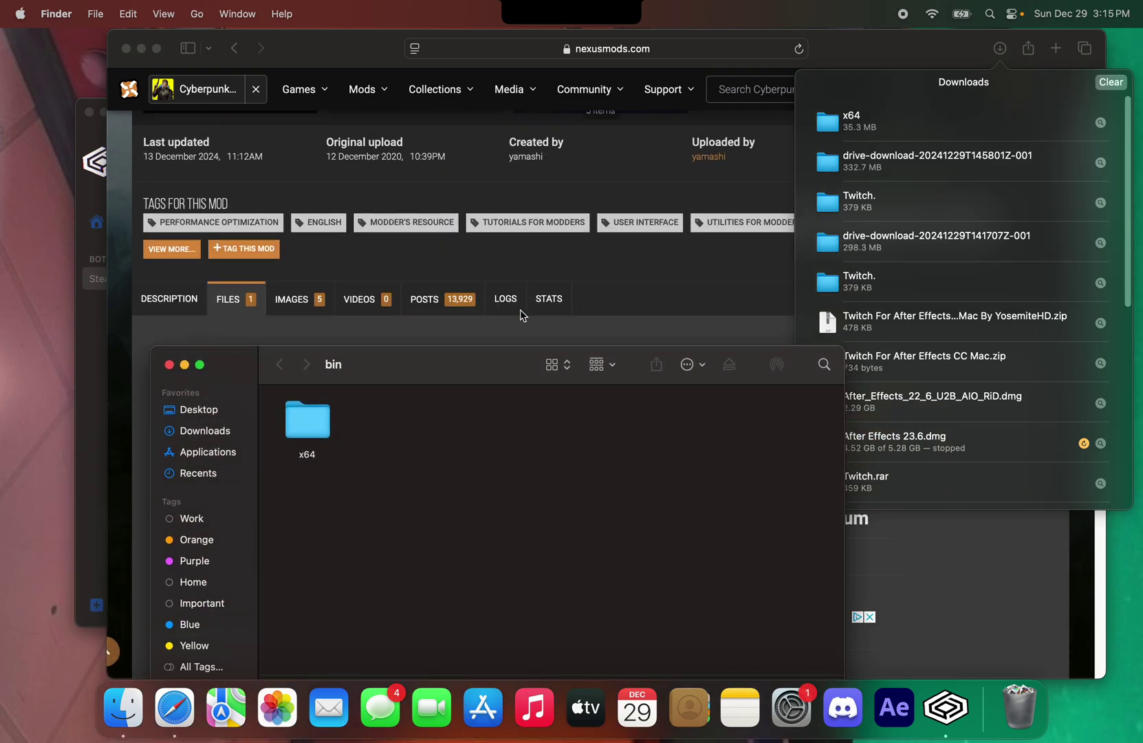
pyautogui.scroll(-5, 530, 310)
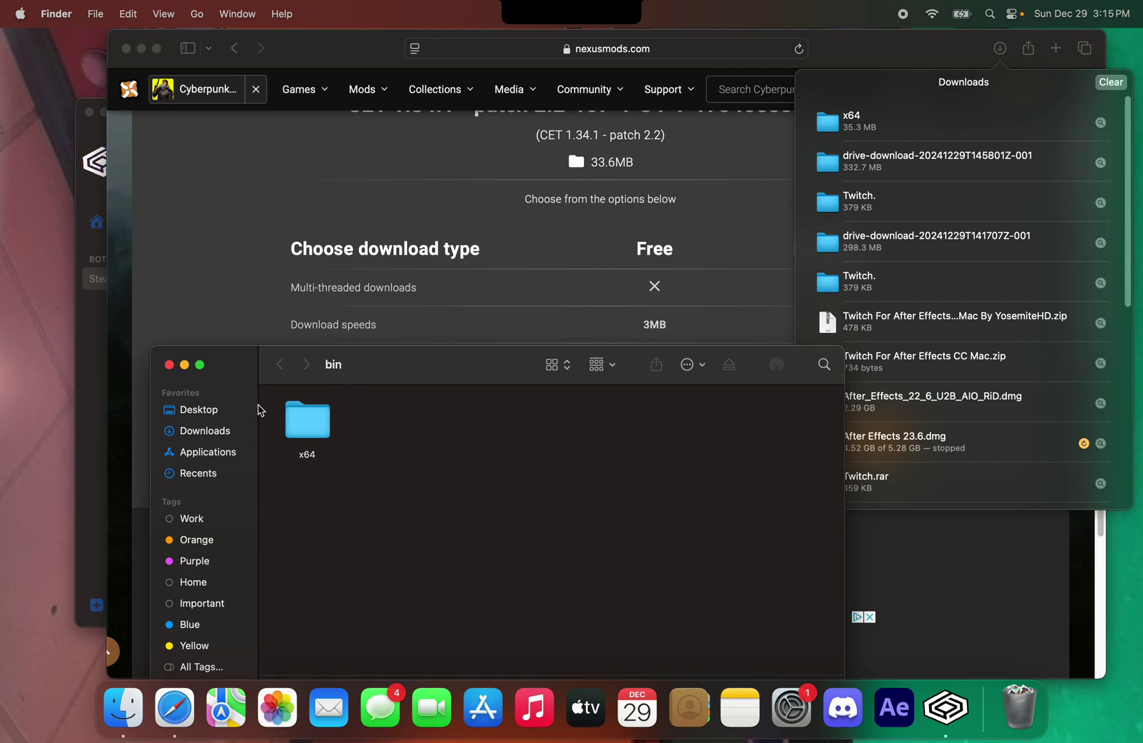
pyautogui.click(205, 431)
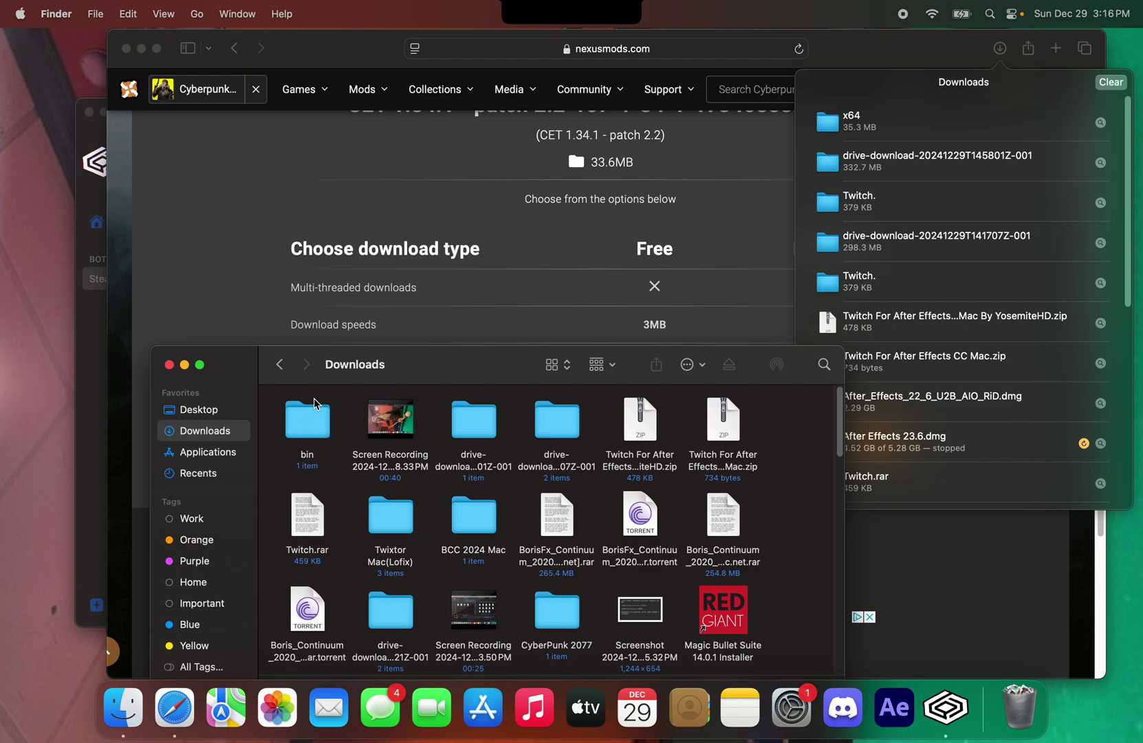
pyautogui.click(307, 441)
pyautogui.doubleClick(313, 438)
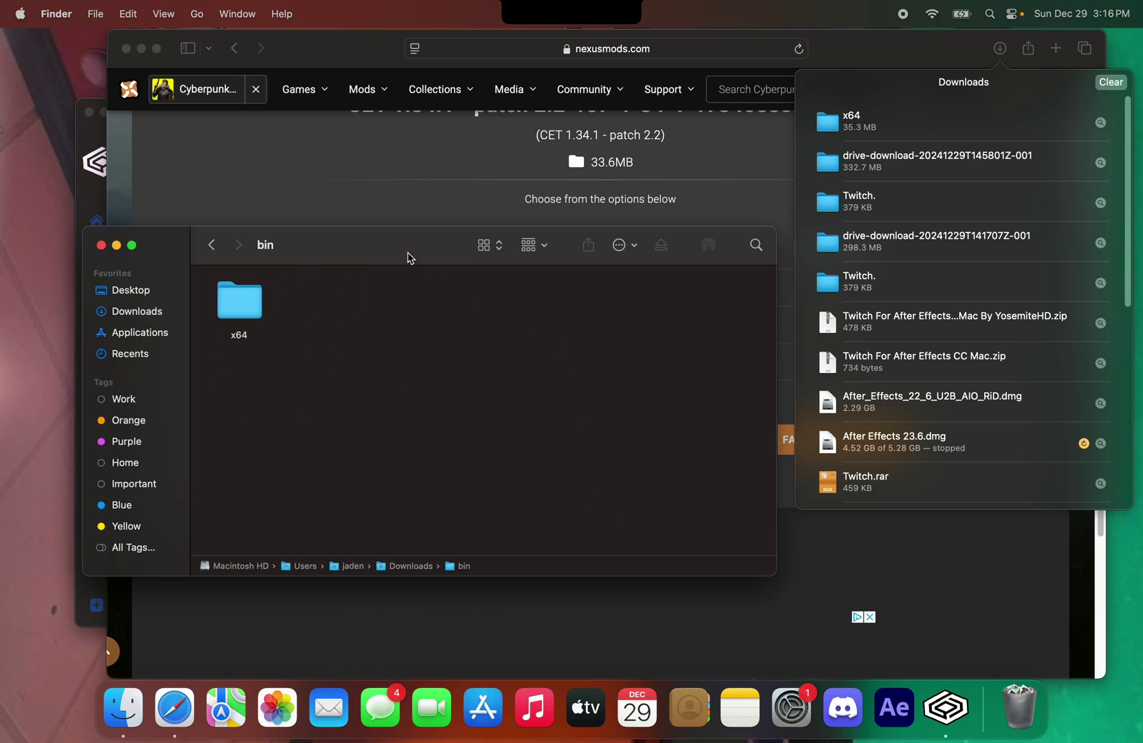
pyautogui.moveTo(411, 259); pyautogui.dragTo(405, 258)
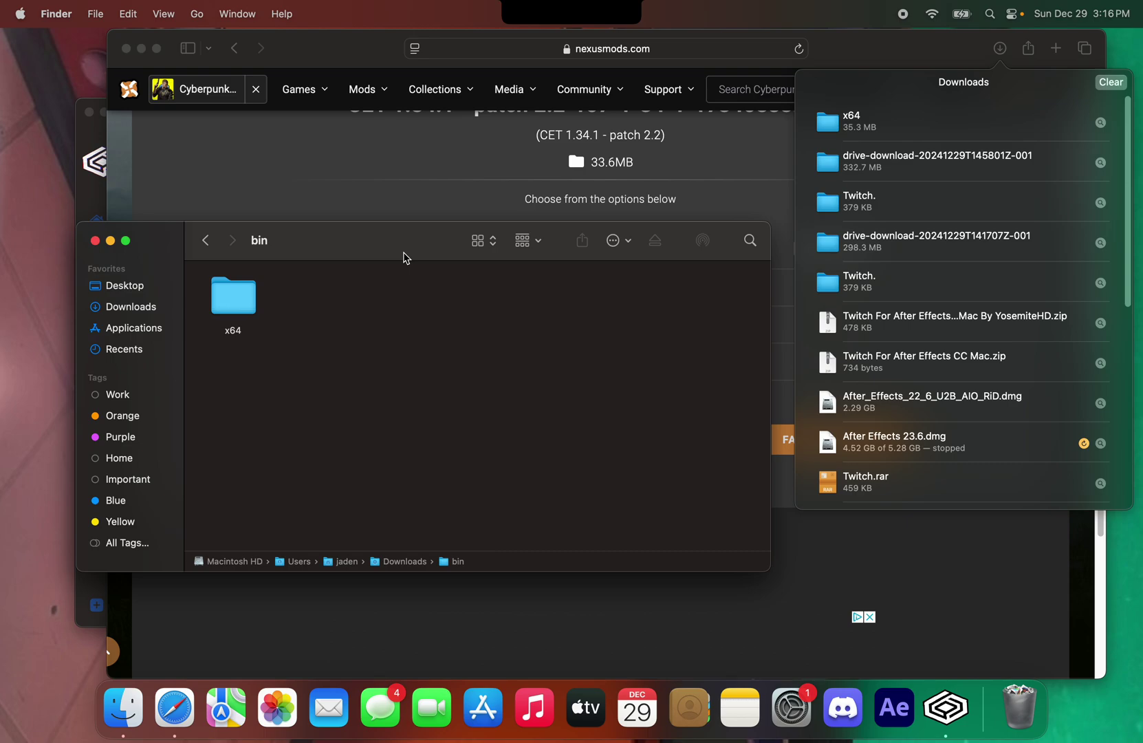
# Open a second Finder window on Downloads and select the CyberPunk 2077 folder
pyautogui.press('super+n')
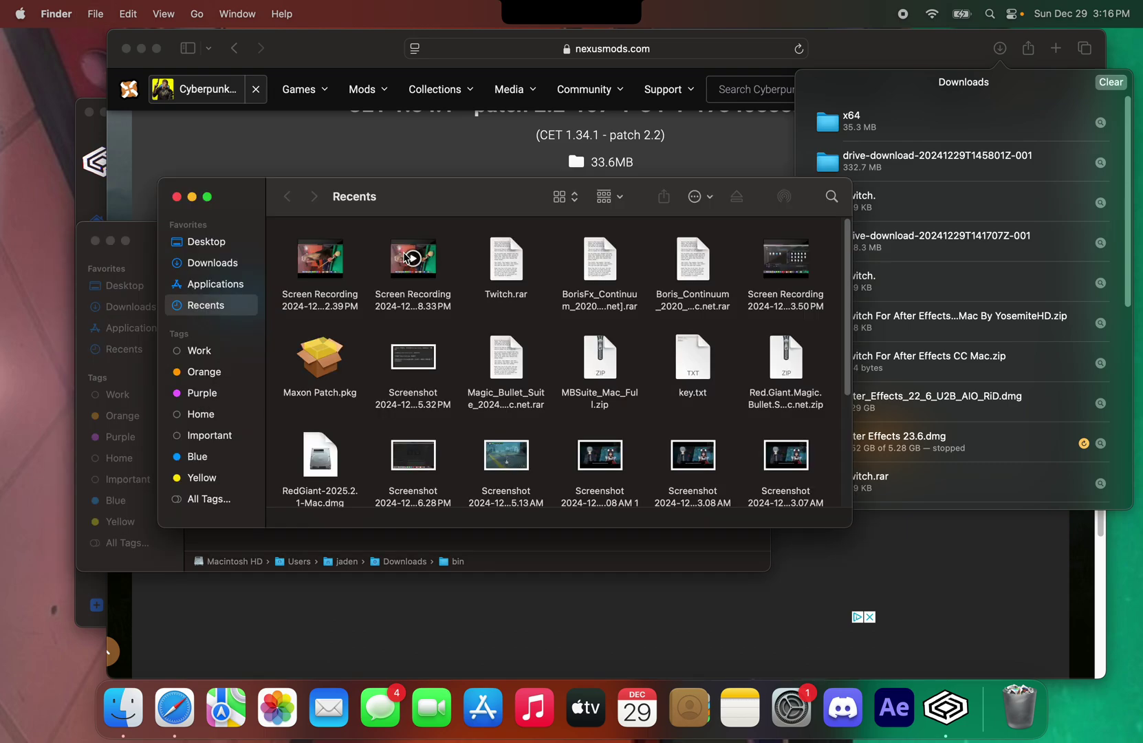
pyautogui.click(210, 264)
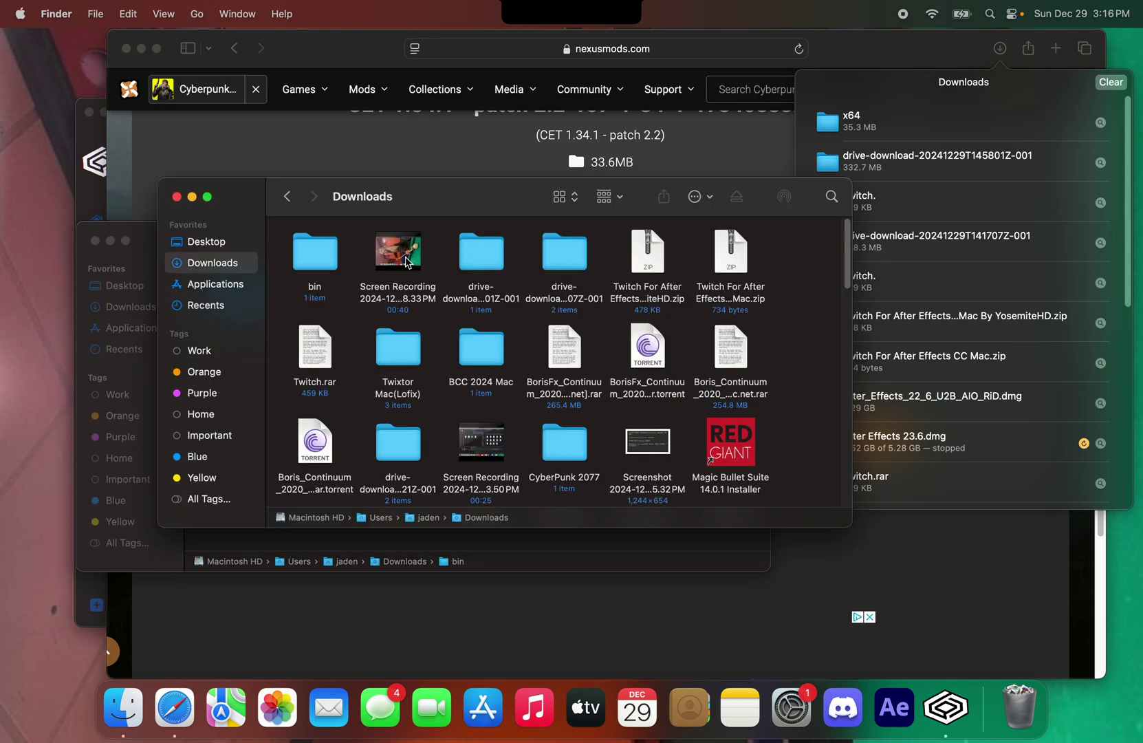
pyautogui.click(575, 442)
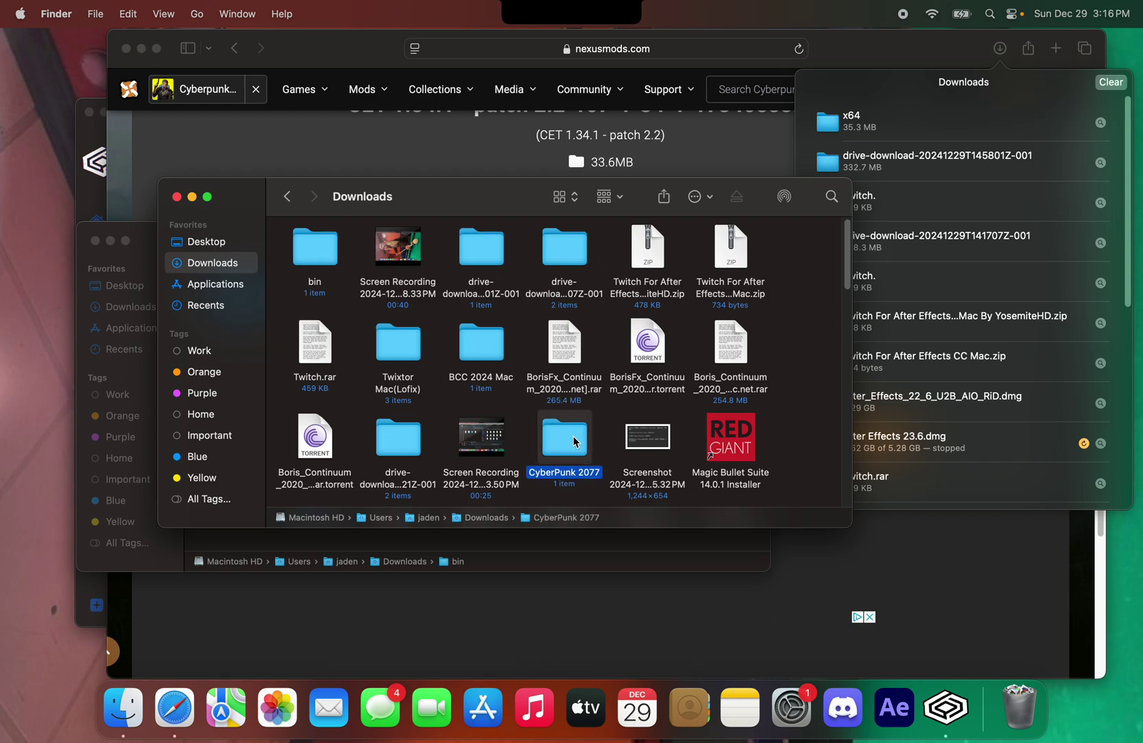
# Open the inner CyberPunk 2077 game folder and arrange both Finder windows side by side
pyautogui.doubleClick(574, 444)
pyautogui.click(385, 265)
pyautogui.doubleClick(385, 264)
pyautogui.moveTo(454, 208); pyautogui.dragTo(828, 260)
pyautogui.moveTo(391, 251); pyautogui.dragTo(240, 249)
pyautogui.click(857, 267)
pyautogui.moveTo(858, 267); pyautogui.dragTo(855, 260)
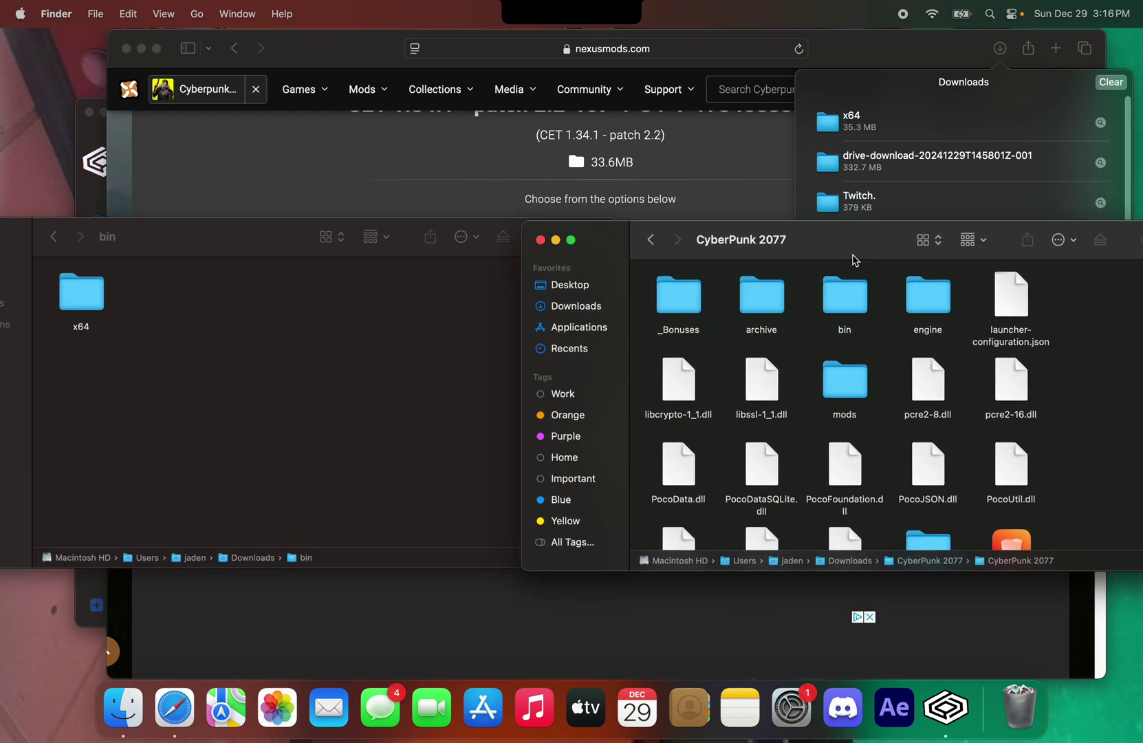
# Open the downloaded x64 folder on the left and the game's bin/x64 folder on the right
pyautogui.click(94, 296)
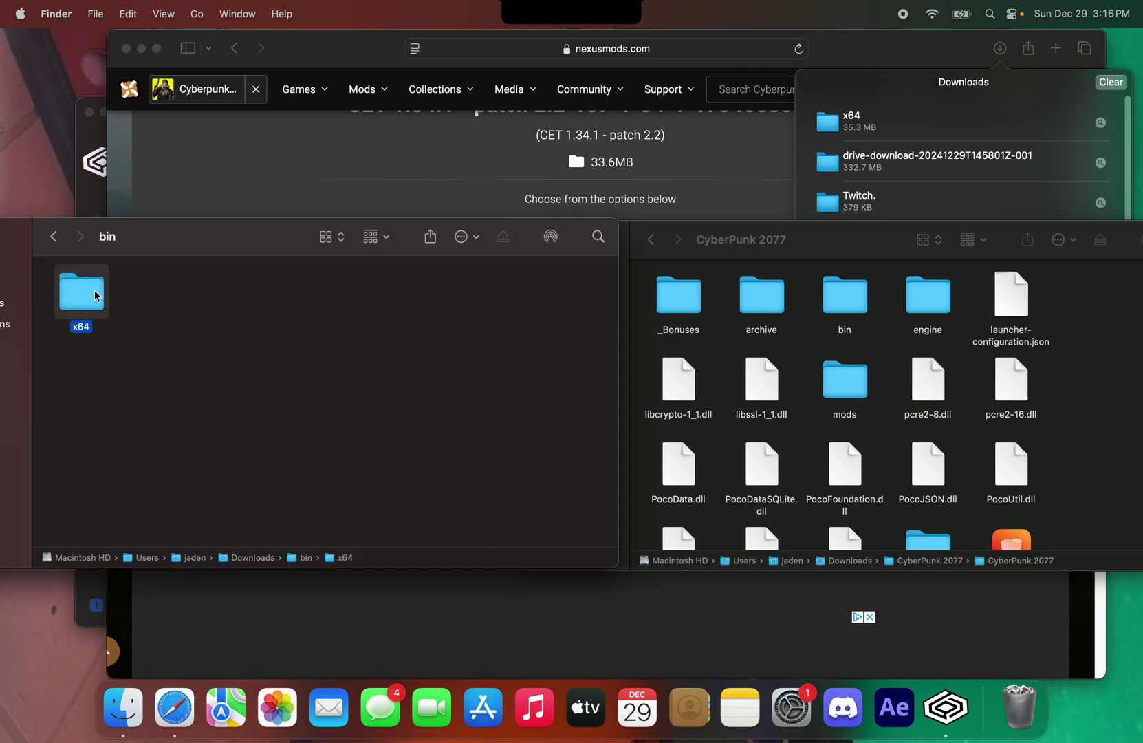
pyautogui.doubleClick(96, 296)
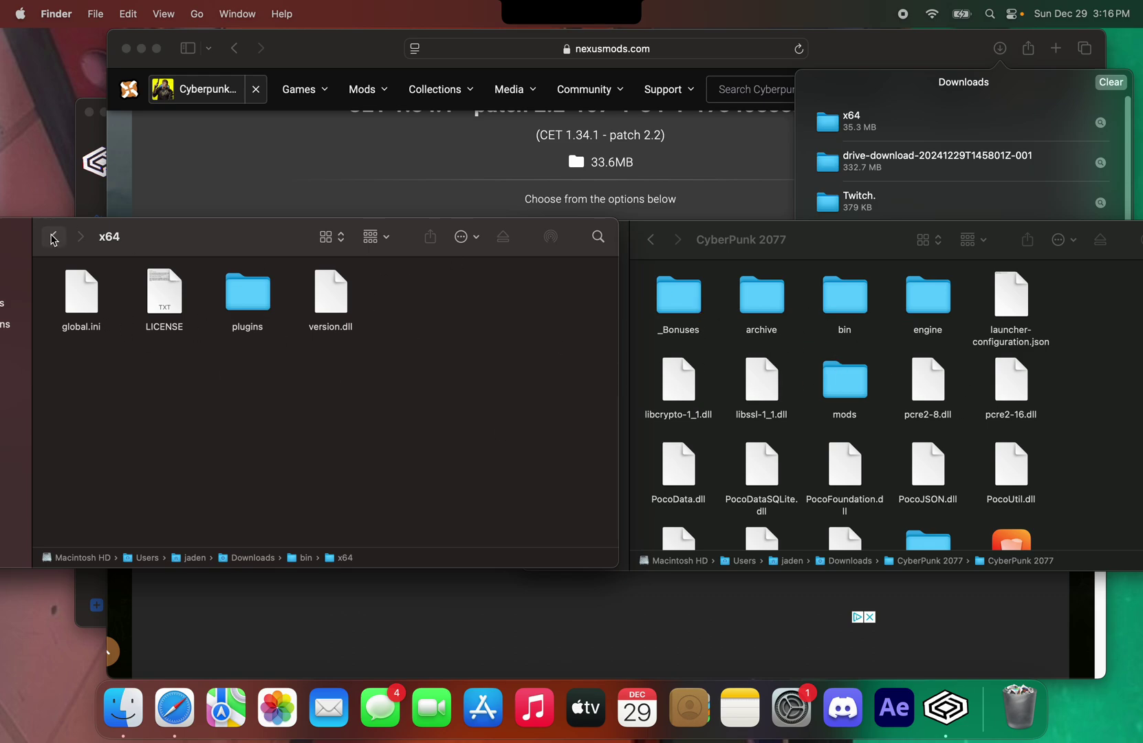
pyautogui.click(53, 236)
pyautogui.doubleClick(99, 303)
pyautogui.doubleClick(841, 301)
pyautogui.doubleClick(684, 306)
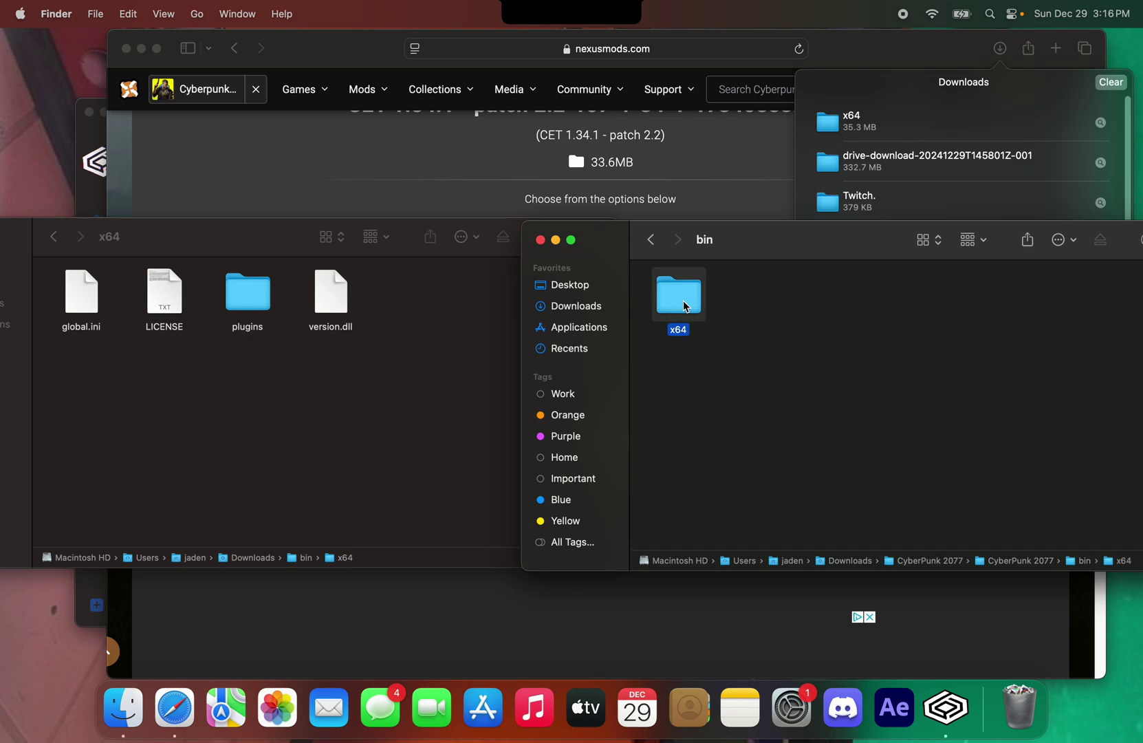
# Drag version.dll, LICENSE, global.ini and the plugins folder into the game's bin/x64 folder
pyautogui.click(331, 307)
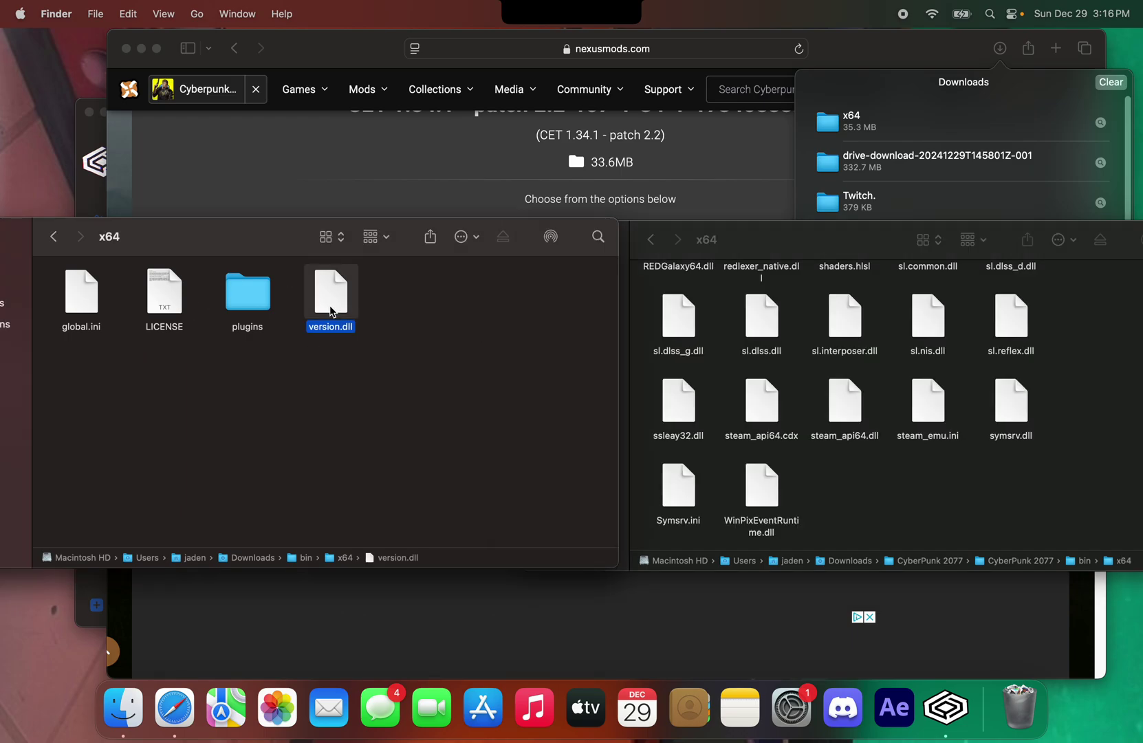
pyautogui.moveTo(337, 299); pyautogui.dragTo(845, 494)
pyautogui.moveTo(163, 301); pyautogui.dragTo(926, 493)
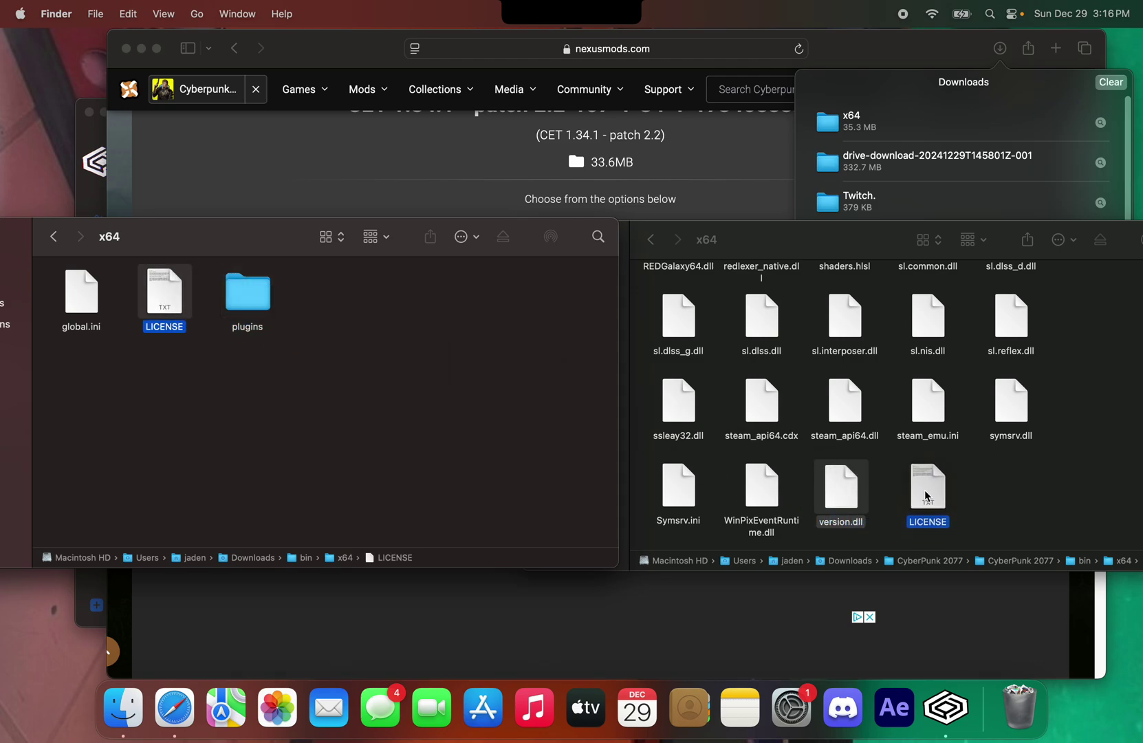
pyautogui.moveTo(82, 292); pyautogui.dragTo(1075, 491)
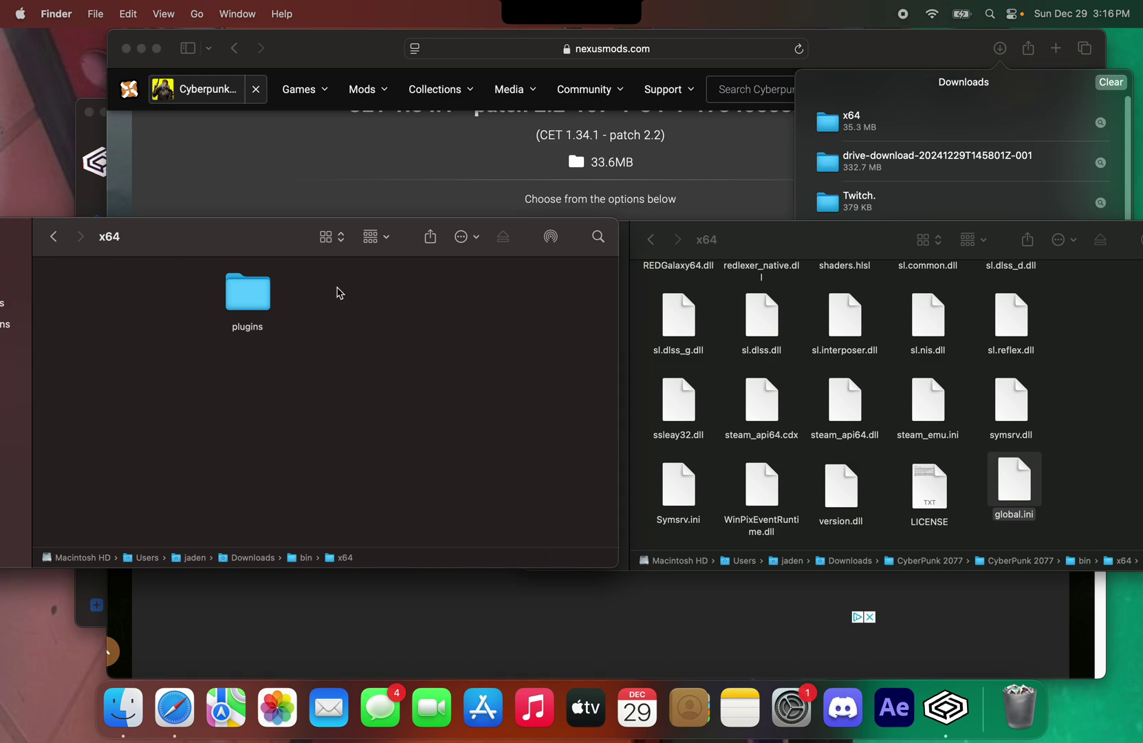
pyautogui.moveTo(248, 304); pyautogui.dragTo(1082, 497)
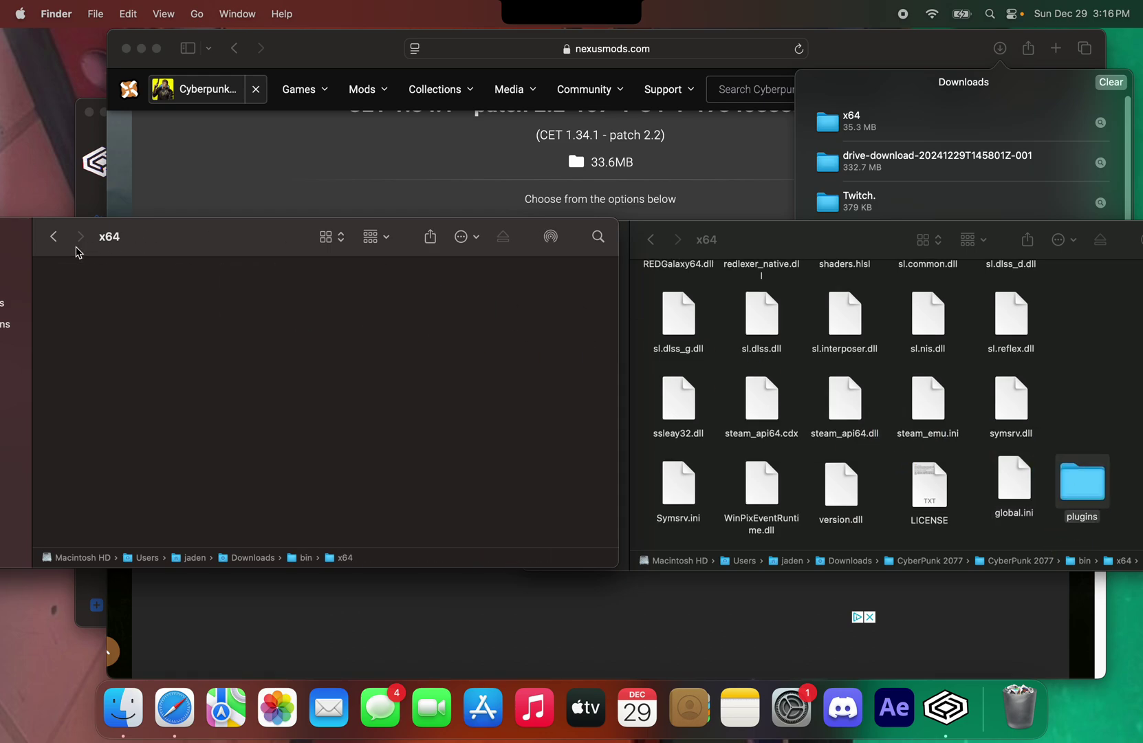
# Open the copied plugins folder to verify it, then navigate back to the CyberPunk 2077 folder
pyautogui.click(55, 238)
pyautogui.click(54, 238)
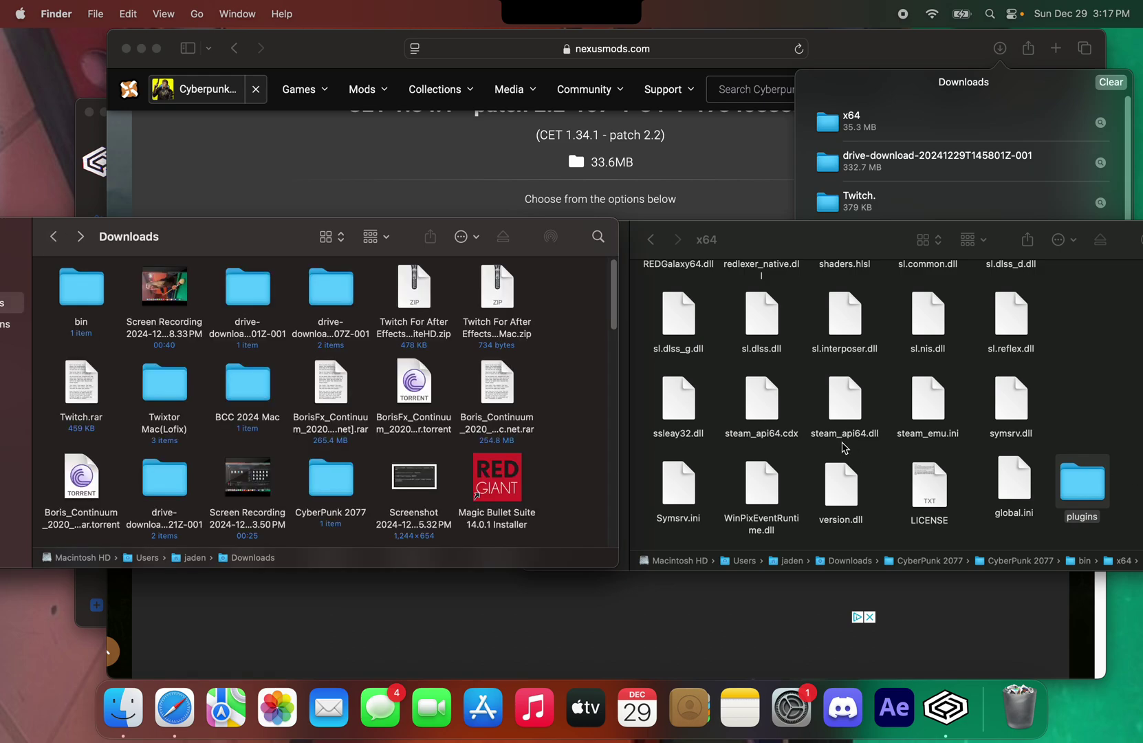
pyautogui.scroll(15, 846, 395)
pyautogui.scroll(-15, 846, 396)
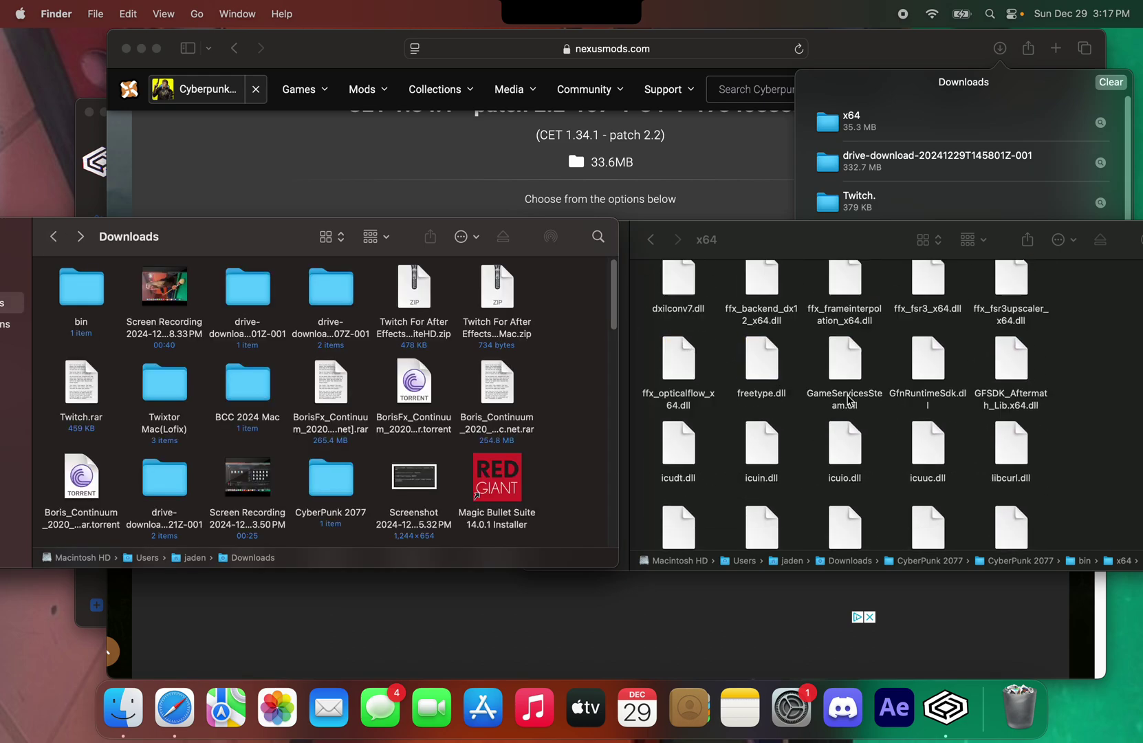
pyautogui.doubleClick(1100, 498)
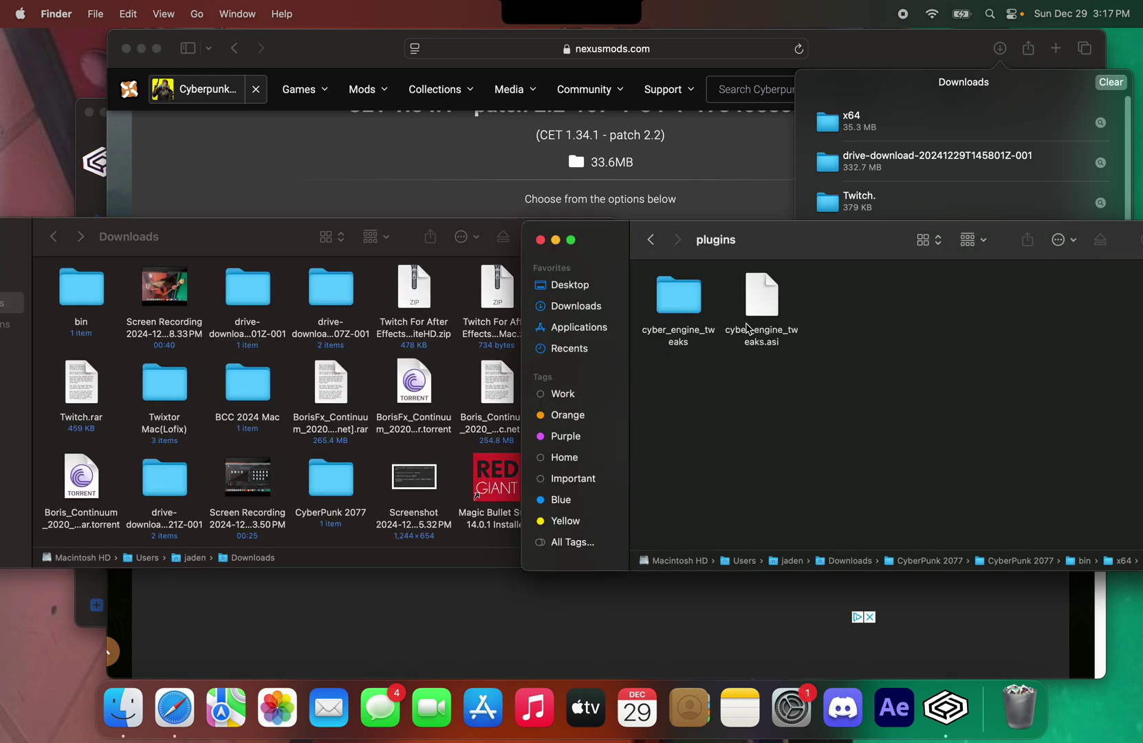
pyautogui.click(653, 246)
pyautogui.click(653, 246)
pyautogui.click(654, 248)
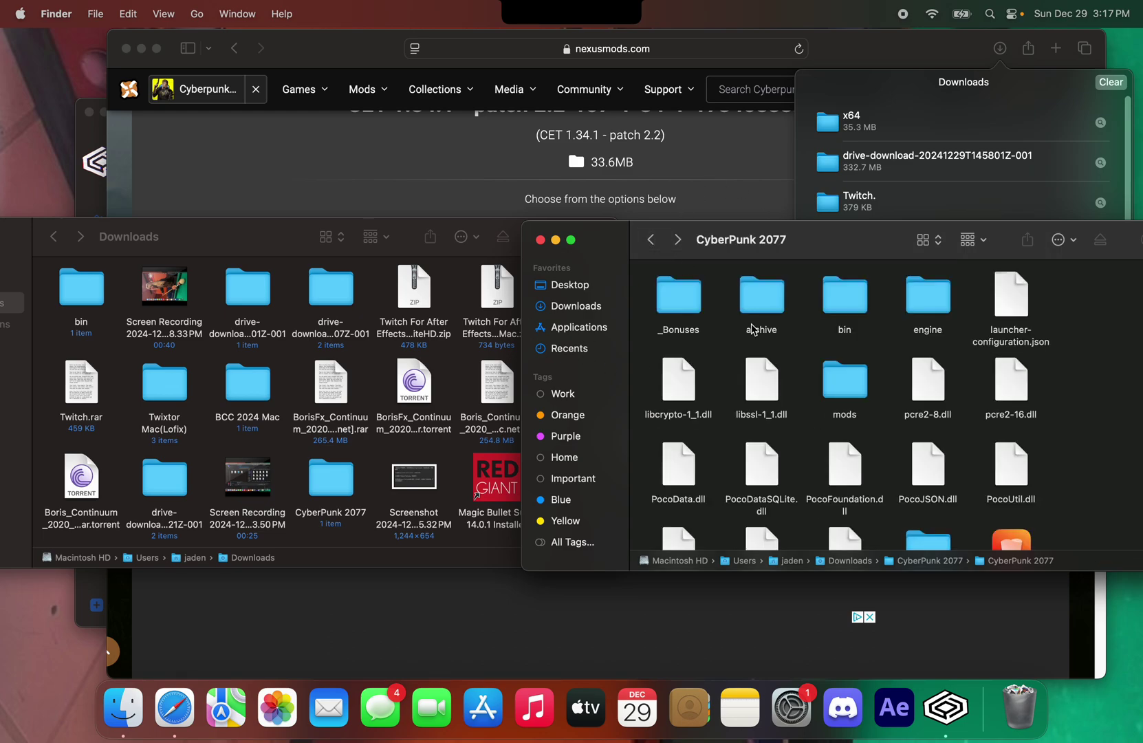
pyautogui.scroll(-3, 776, 357)
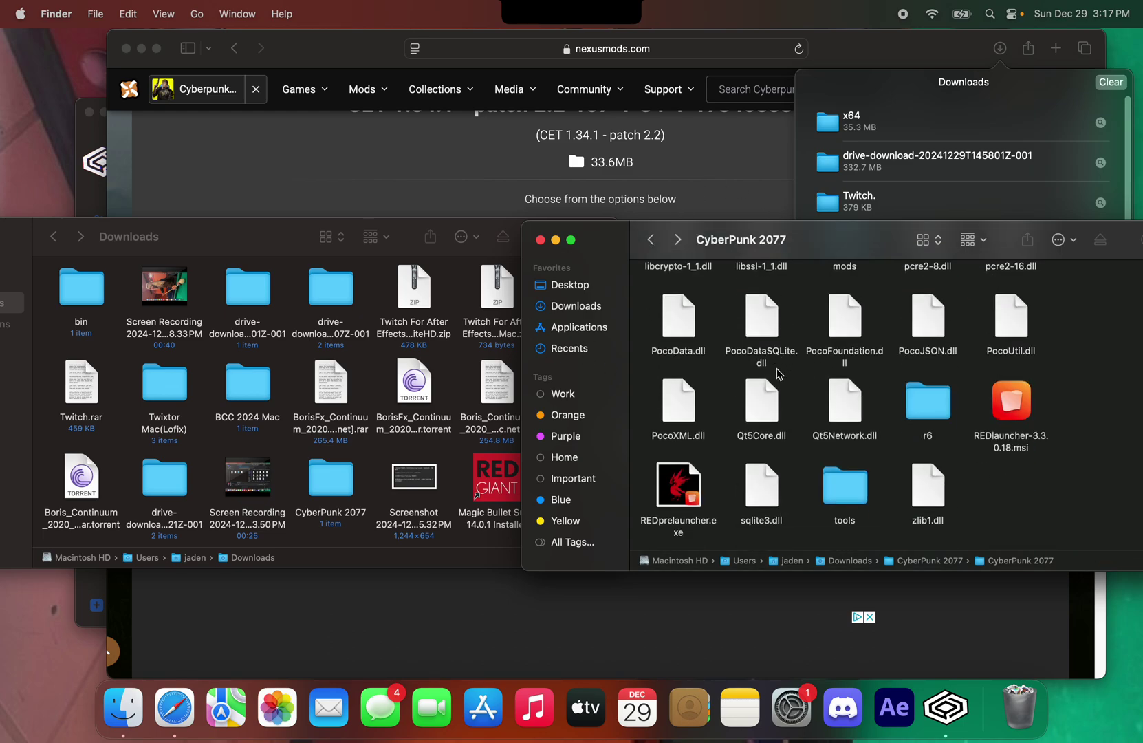
pyautogui.scroll(4, 778, 365)
# Start an unlisted application install in CrossOver targeting the Steam bottle
pyautogui.click(945, 708)
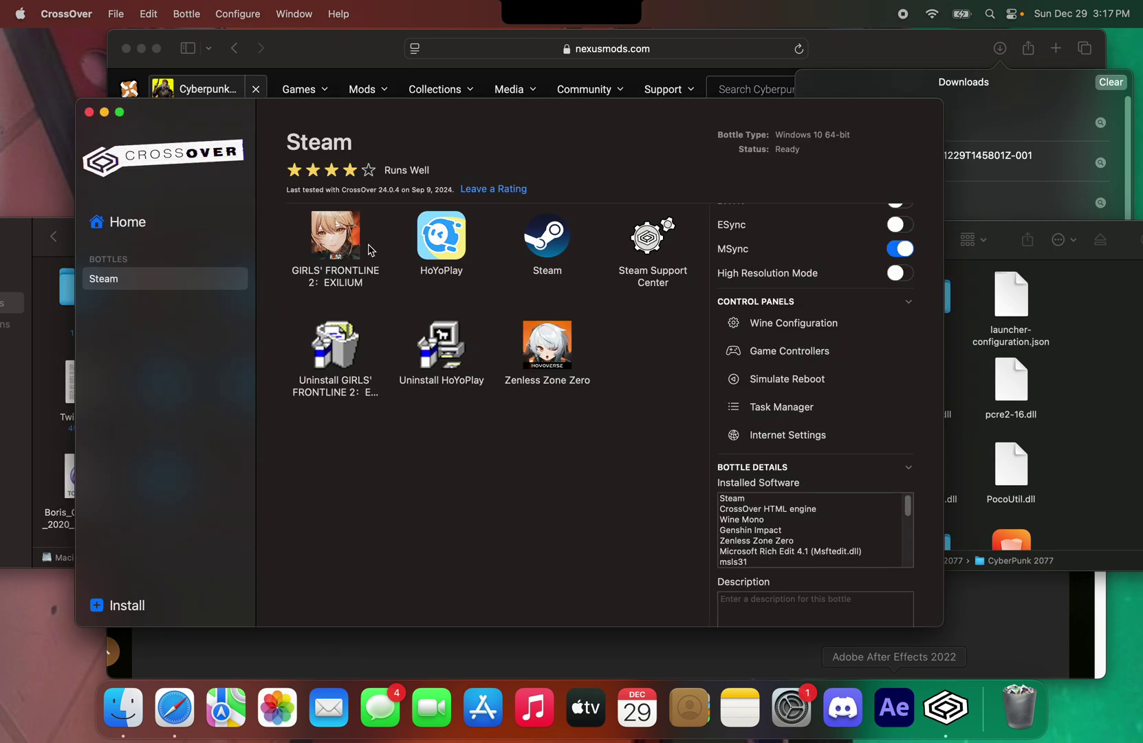
pyautogui.click(124, 604)
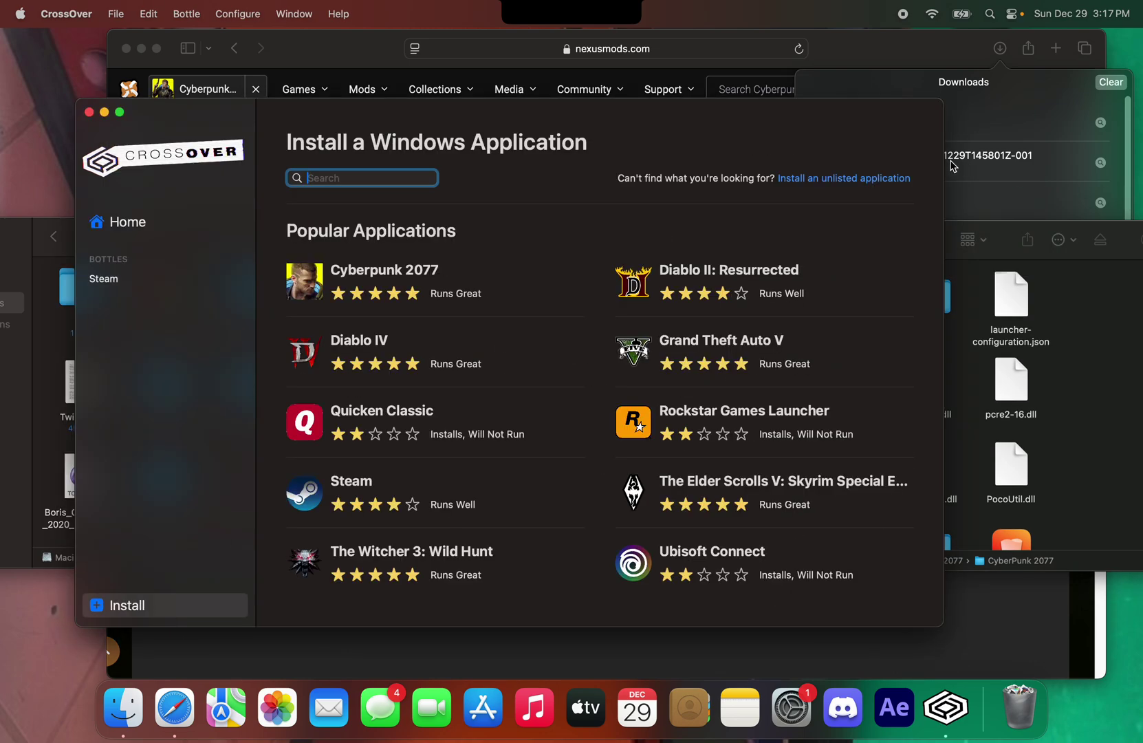
pyautogui.click(851, 179)
pyautogui.click(854, 181)
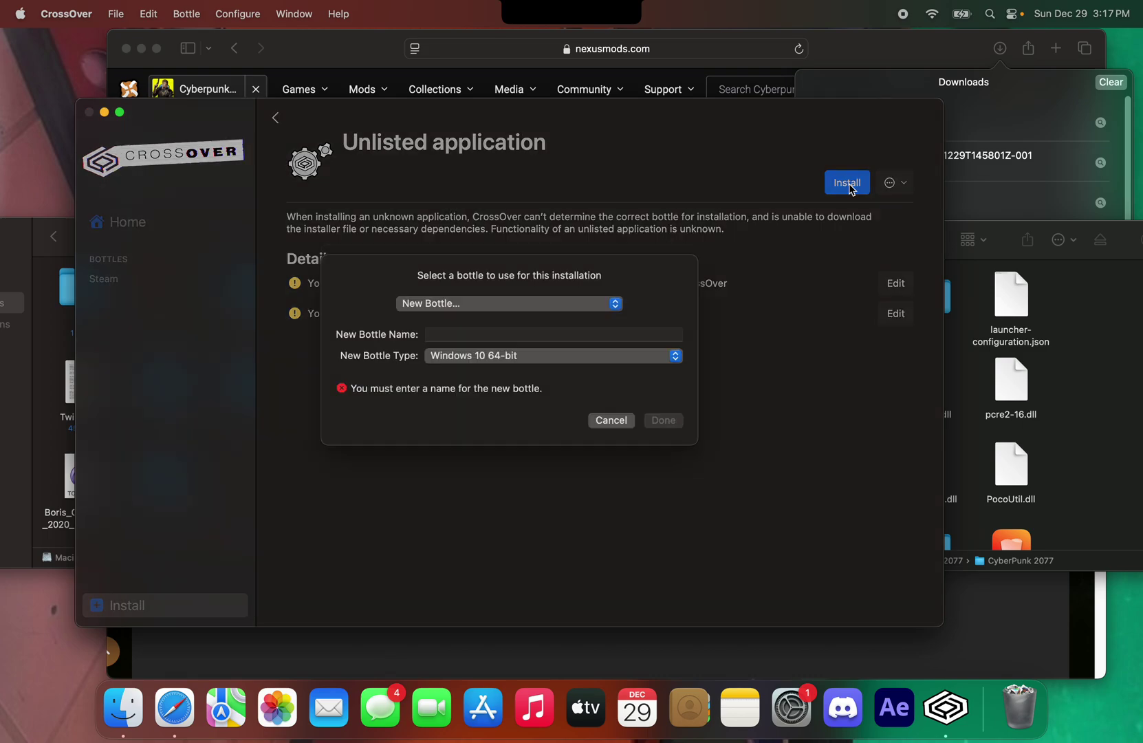
pyautogui.click(556, 308)
pyautogui.click(493, 350)
pyautogui.click(667, 420)
# Choose REDprelauncher.exe from the game folder as the installer
pyautogui.scroll(-5, 578, 384)
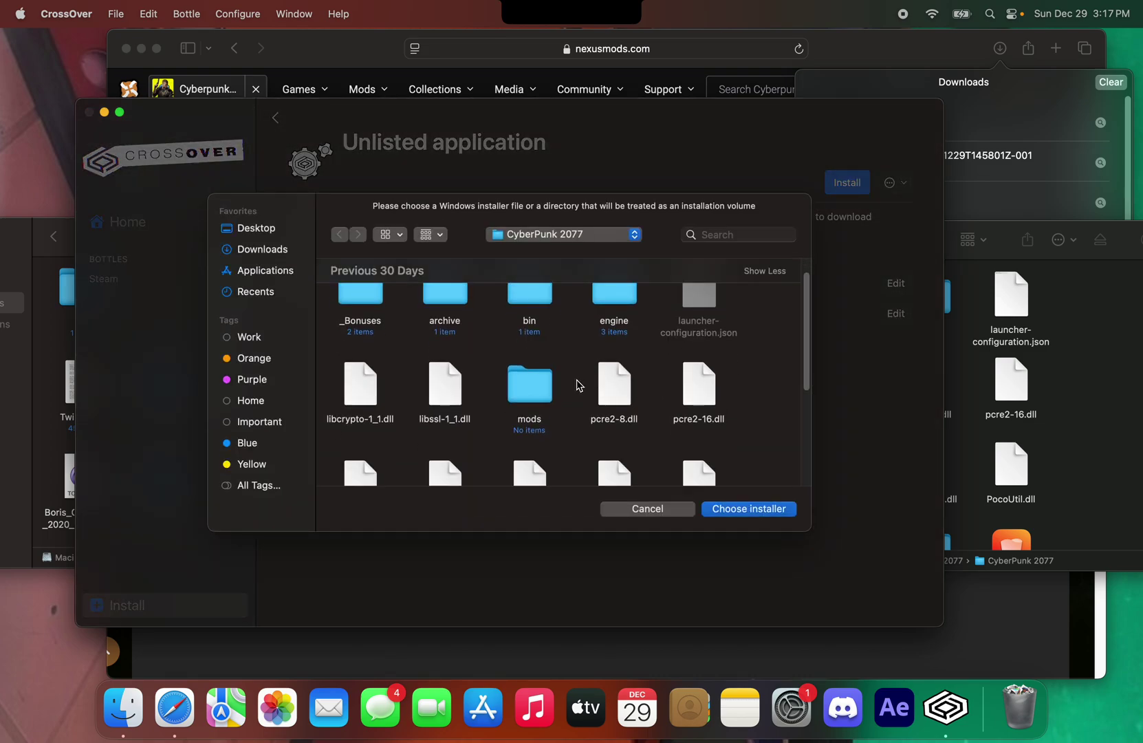
pyautogui.click(397, 444)
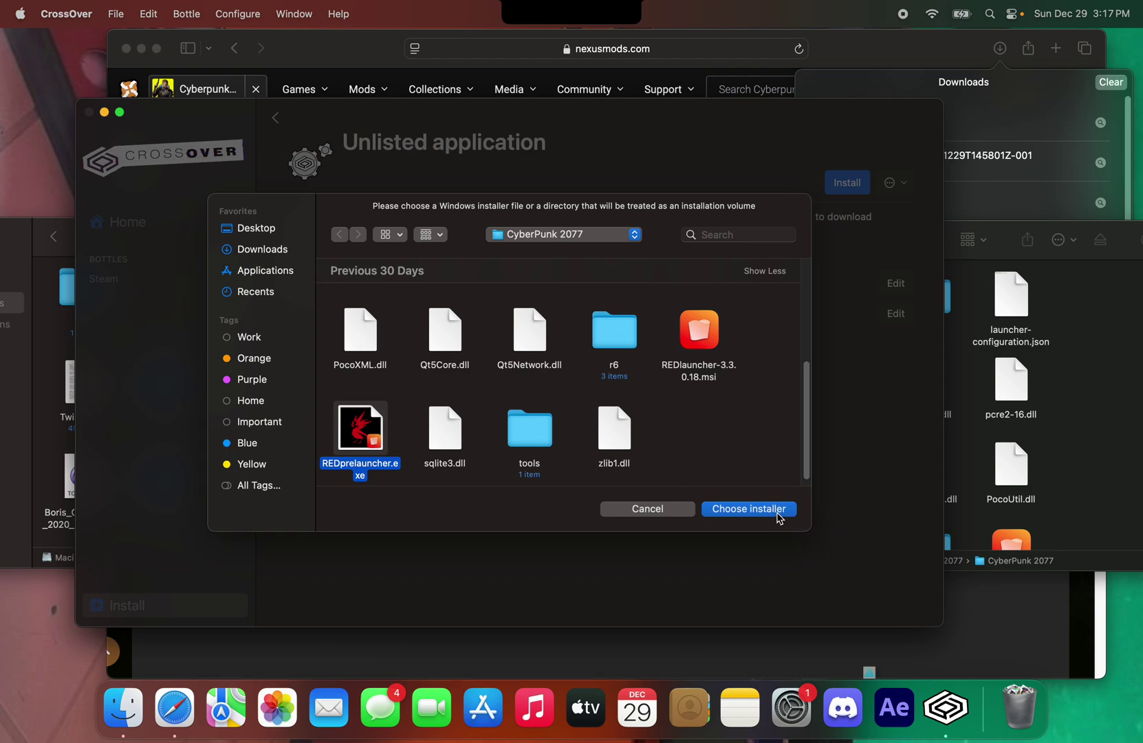
pyautogui.click(779, 512)
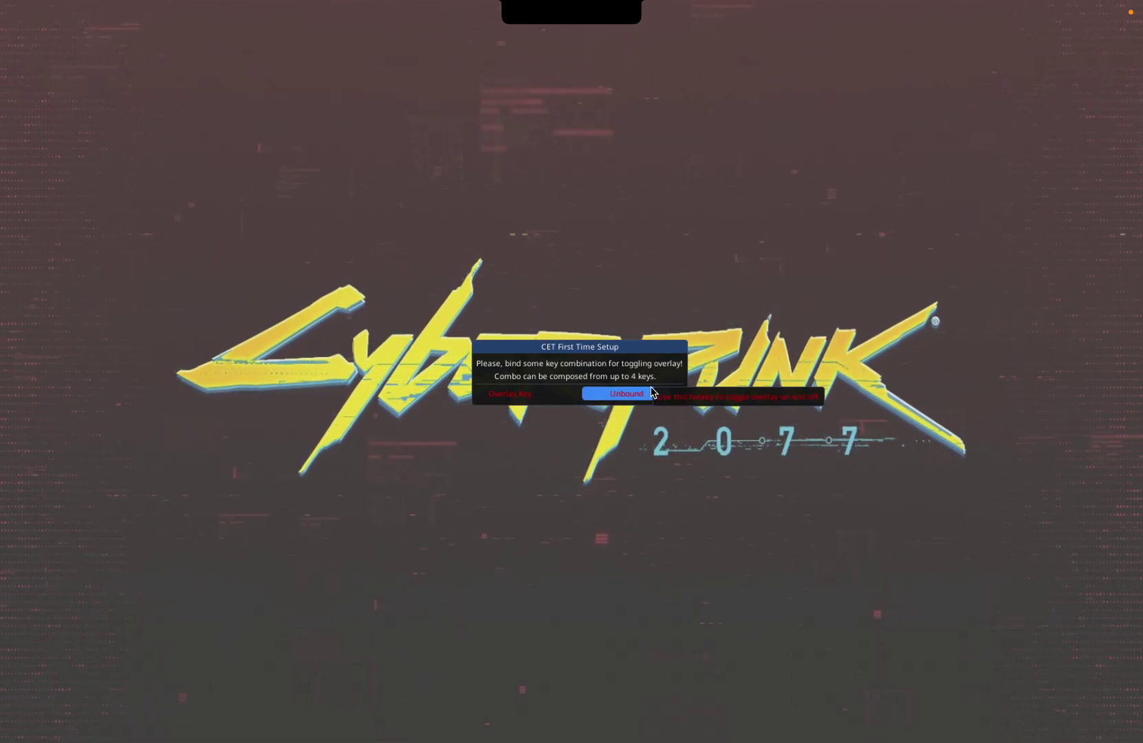
# Bind the grave (`) key as the Cyber Engine Tweaks overlay toggle in First Time Setup
pyautogui.click(633, 395)
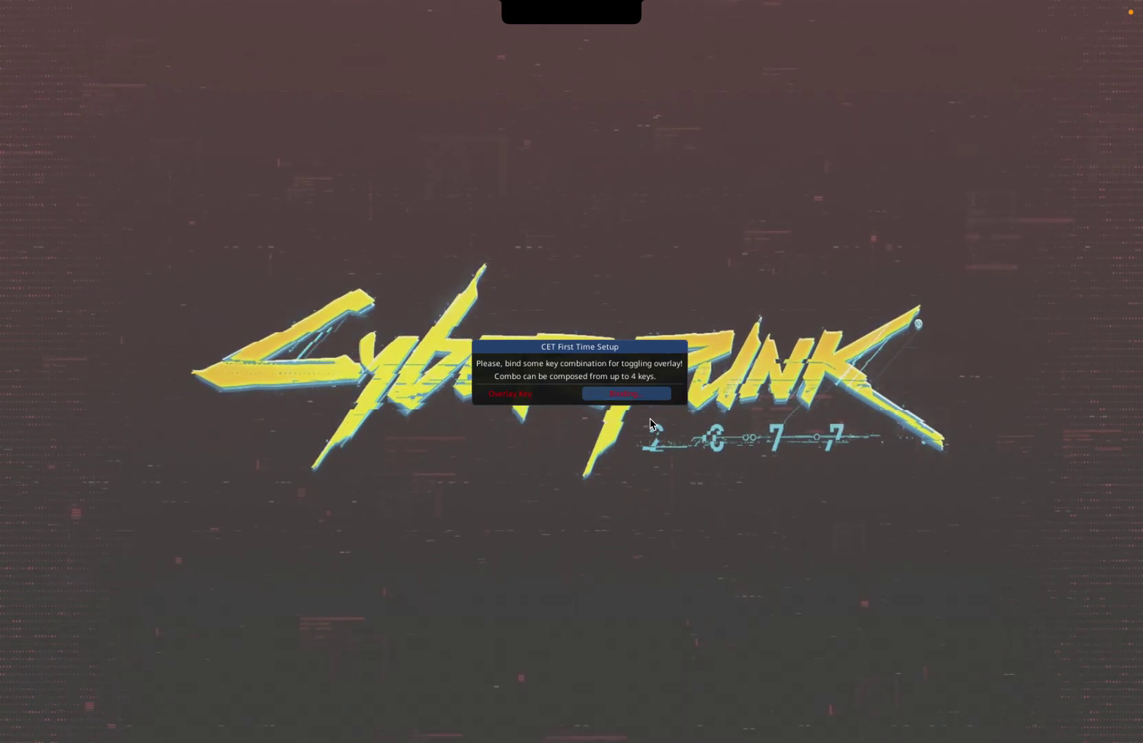
pyautogui.press('`')
pyautogui.press('`')
pyautogui.press('`')
pyautogui.press('`')
pyautogui.press('`')
pyautogui.press('`')
pyautogui.press('`')
pyautogui.press('`')
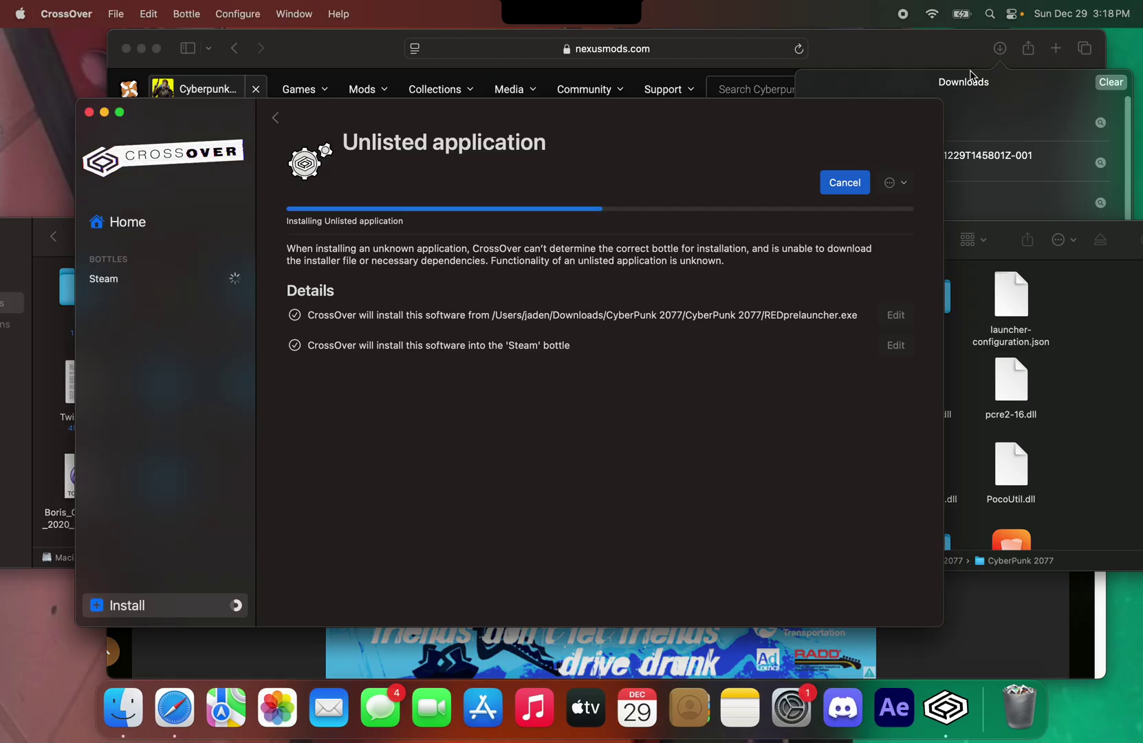
# Cancel the running CrossOver installation and launch Whisky from Spotlight search
pyautogui.click(855, 187)
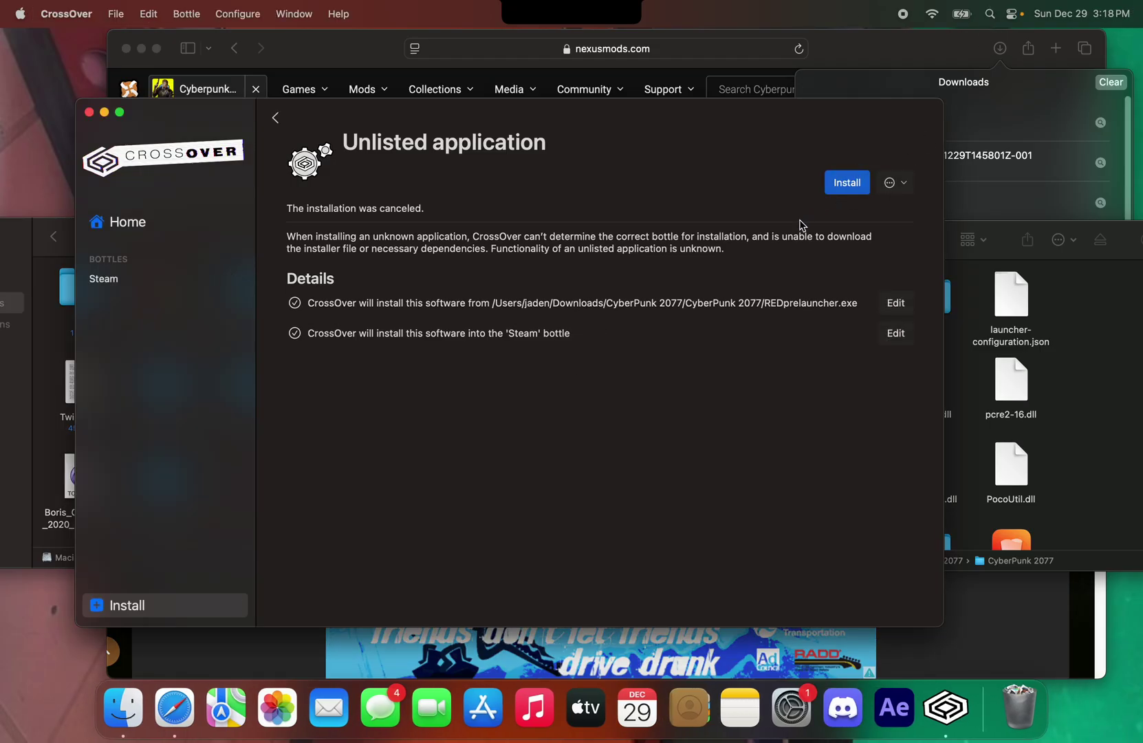
pyautogui.press('super+space')
pyautogui.write('w')
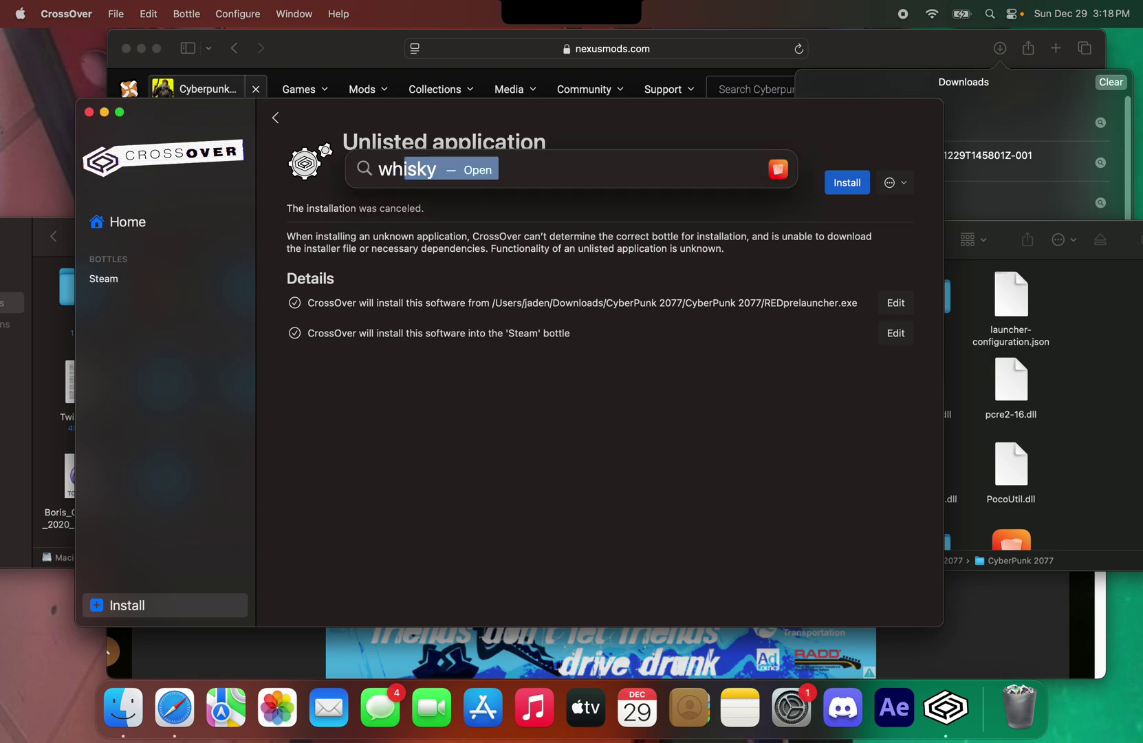
pyautogui.press('Return')
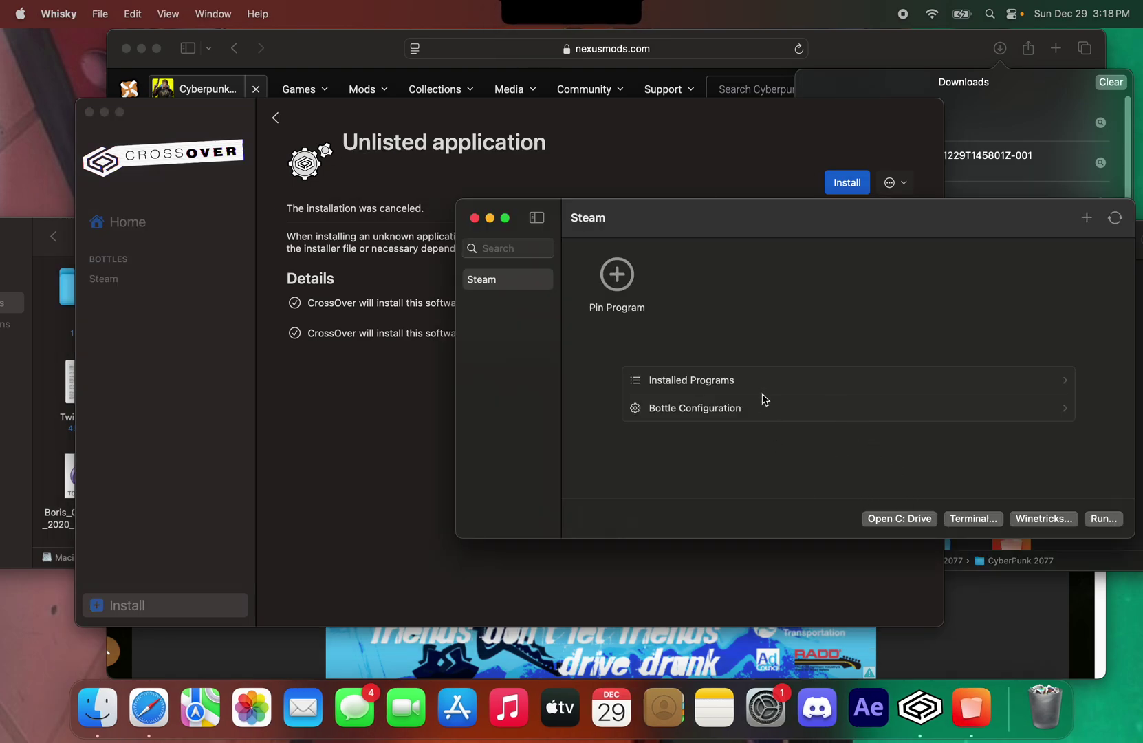
# Open the Steam bottle's Wine configuration to its Libraries (DLL overrides) settings
pyautogui.click(753, 413)
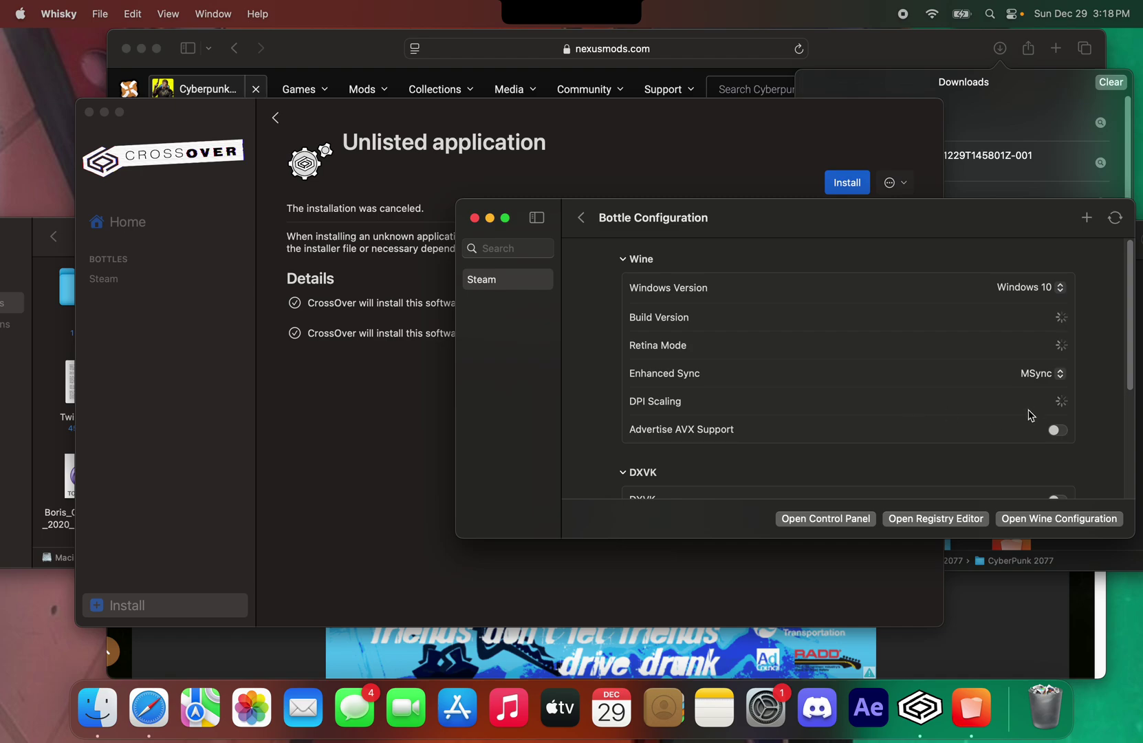
pyautogui.scroll(-1, 1029, 433)
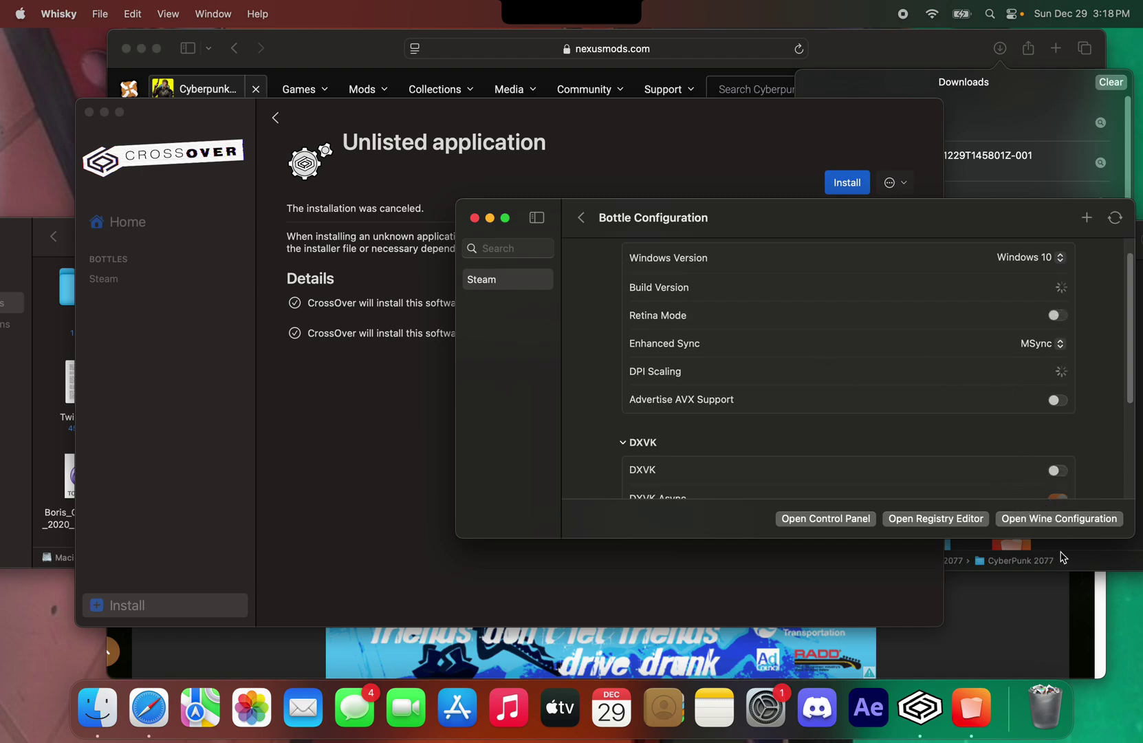
pyautogui.click(114, 76)
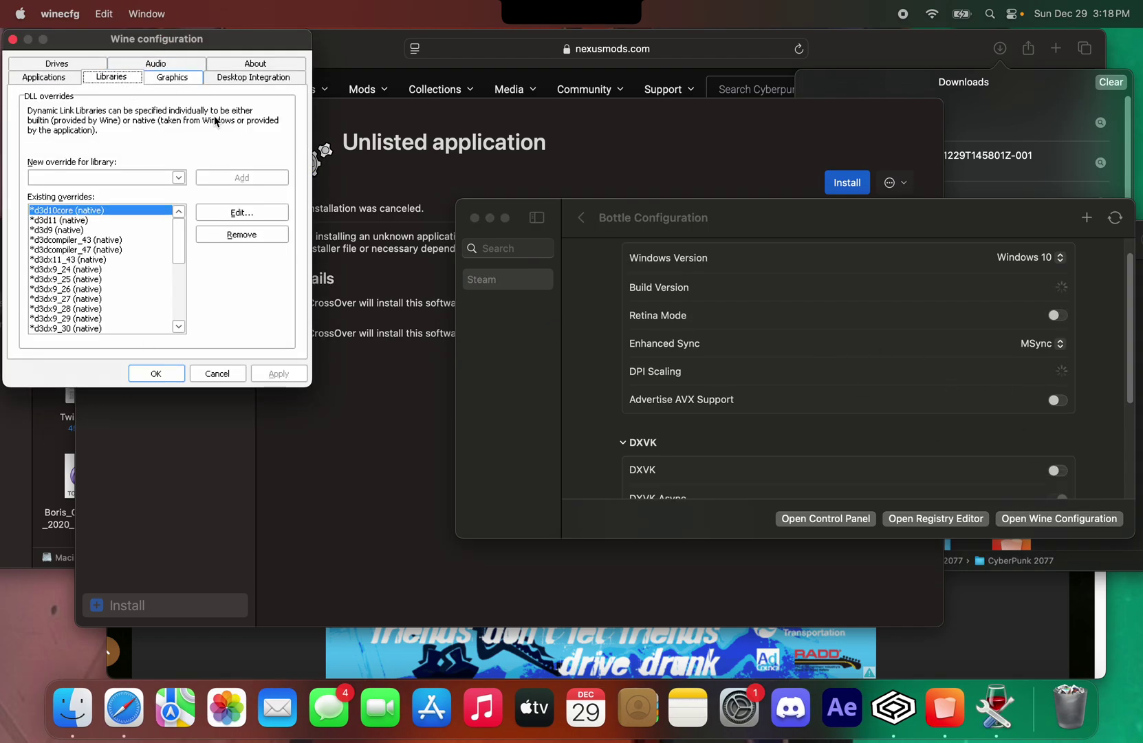